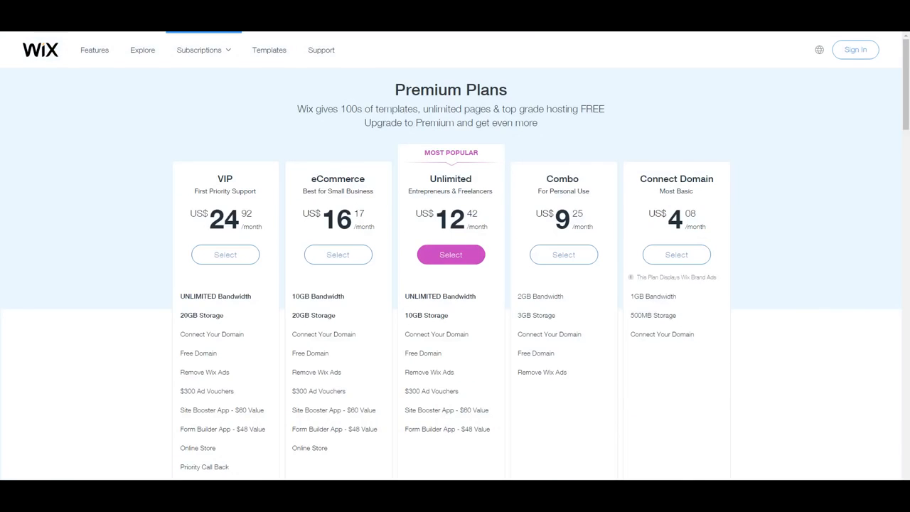
# Open the Wix log-in page and switch to creating a new account.
pyautogui.scroll(-1, 453, 230)
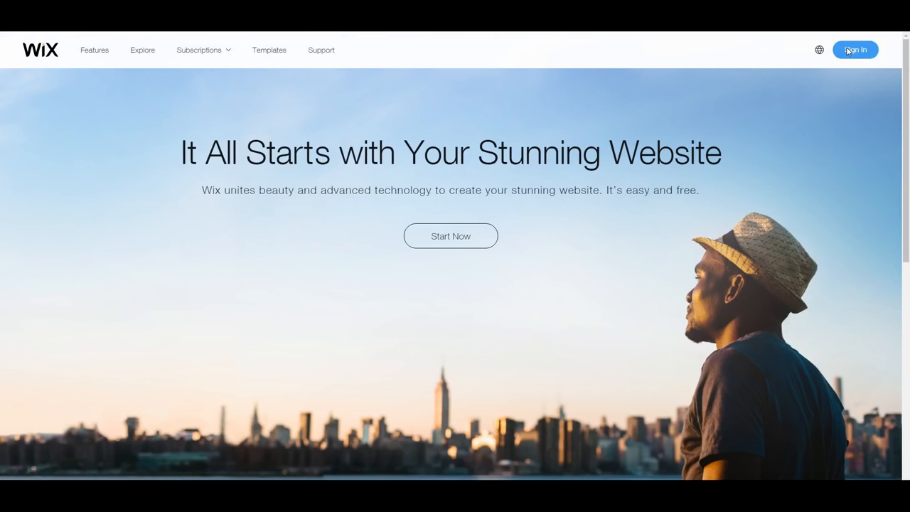
pyautogui.click(848, 51)
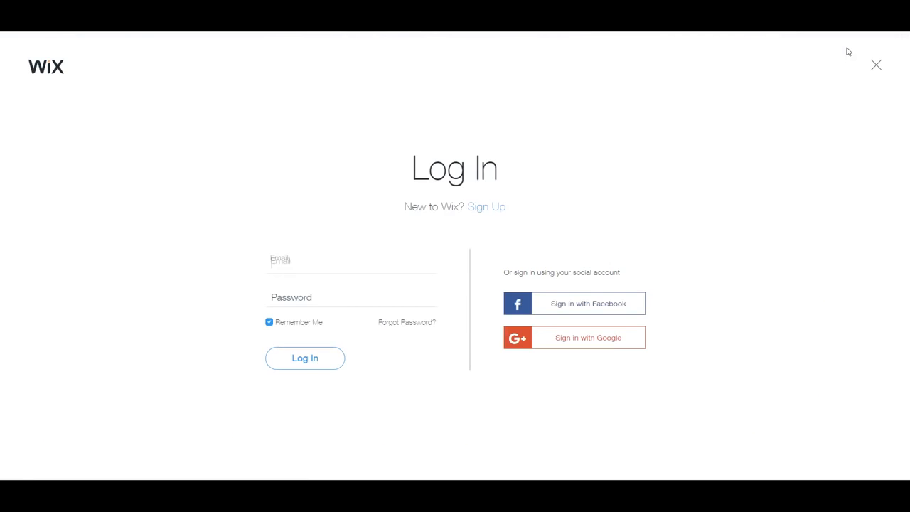
pyautogui.click(500, 210)
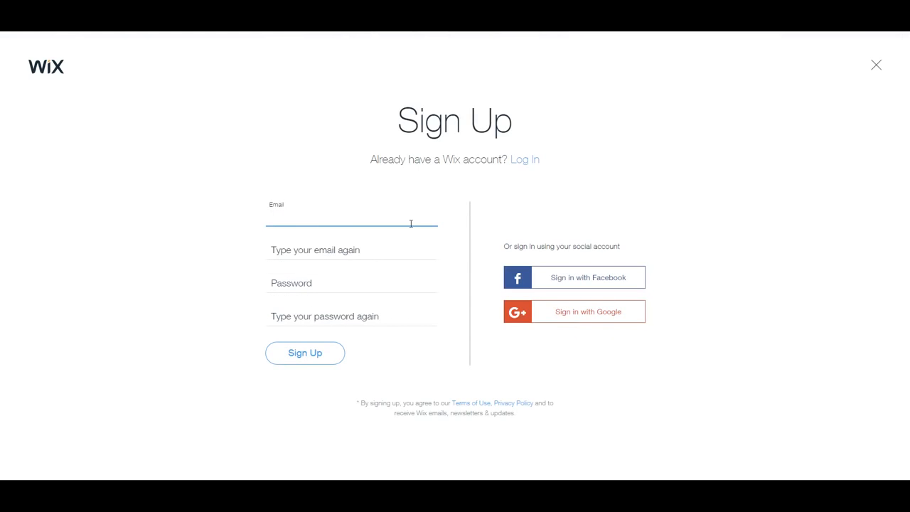
# Enter and confirm the account e-mail address and password, then submit the sign-up form.
pyautogui.press('BackSpace')
pyautogui.press('BackSpace')
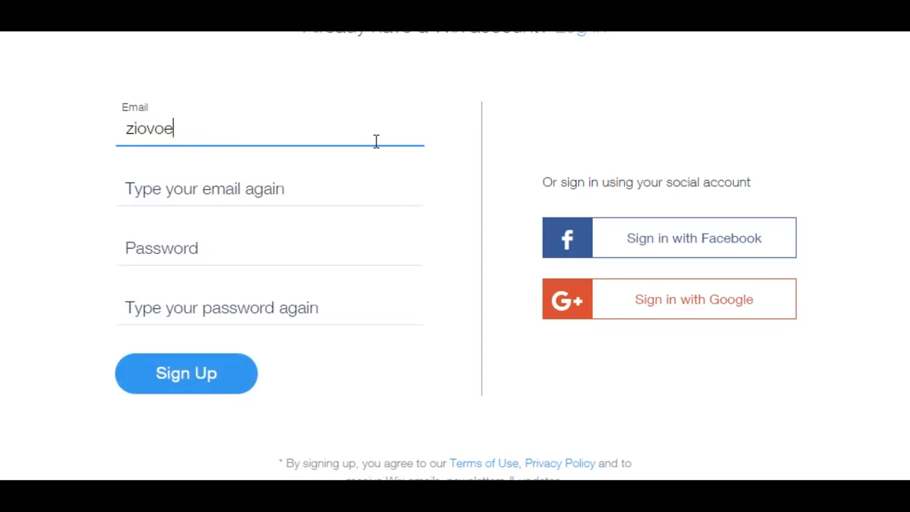
pyautogui.press('BackSpace')
pyautogui.press('BackSpace')
pyautogui.press('BackSpace')
pyautogui.press('BackSpace')
pyautogui.press('BackSpace')
pyautogui.press('BackSpace')
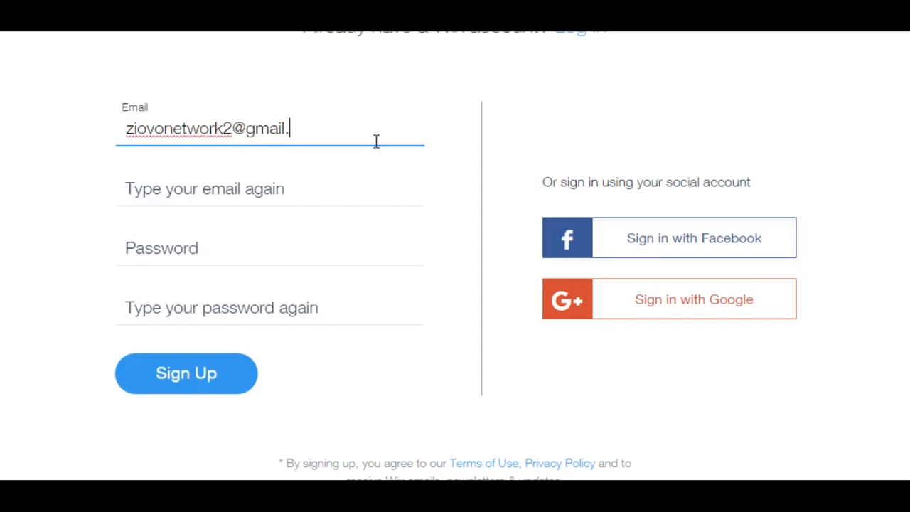
pyautogui.press('Tab')
pyautogui.press('Tab')
pyautogui.press('Tab')
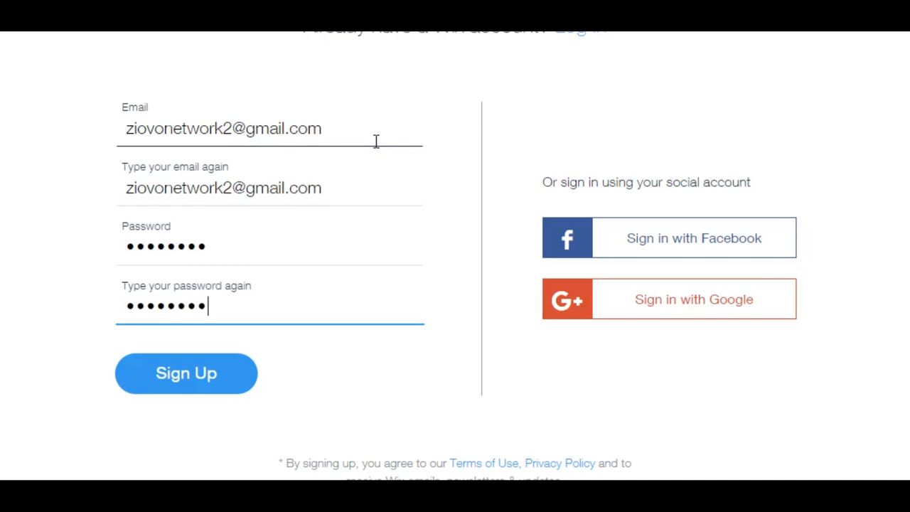
pyautogui.click(197, 369)
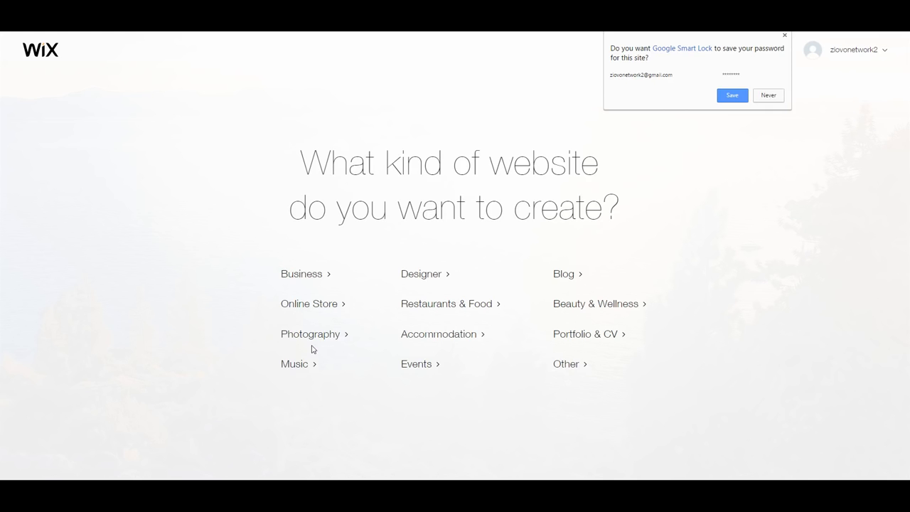
# Choose Online Store as the website type and build it with the Wix Editor.
pyautogui.click(316, 308)
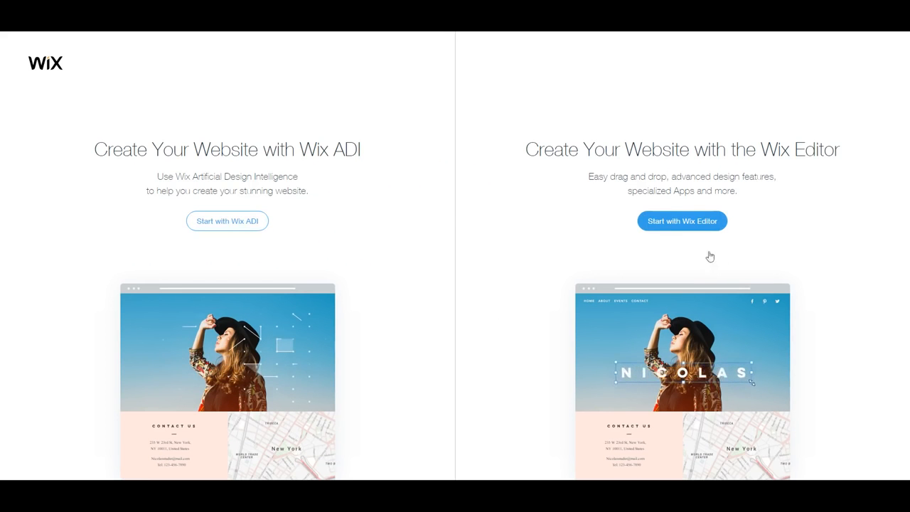
pyautogui.click(682, 222)
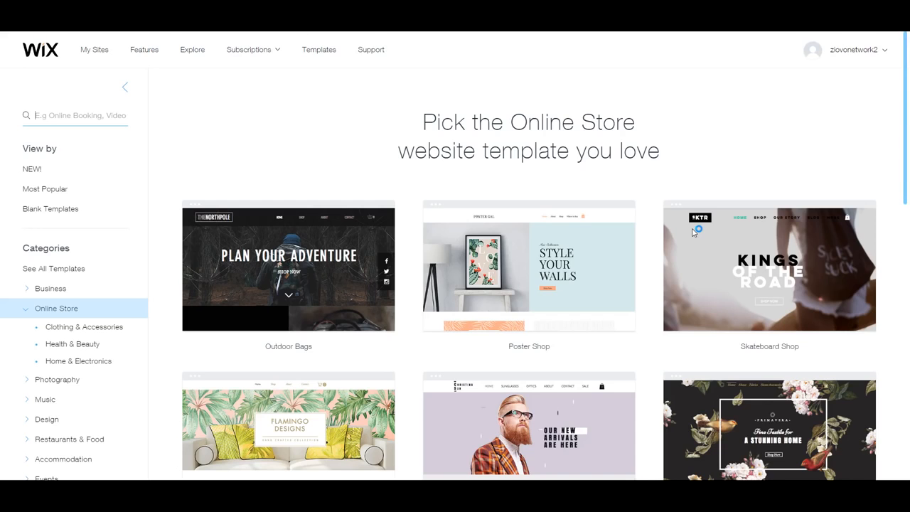
pyautogui.moveTo(693, 231)
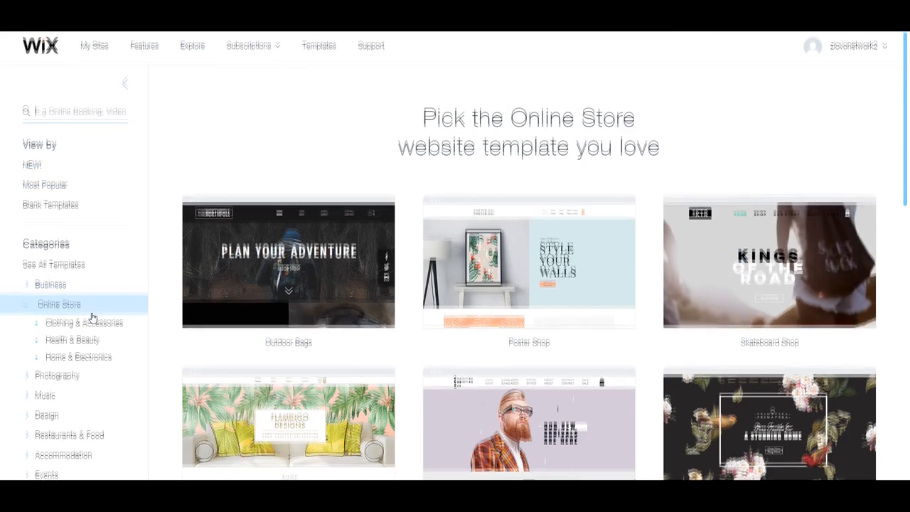
# Scroll the Online Store templates and go to page 2 of the gallery.
pyautogui.scroll(-4, 93, 320)
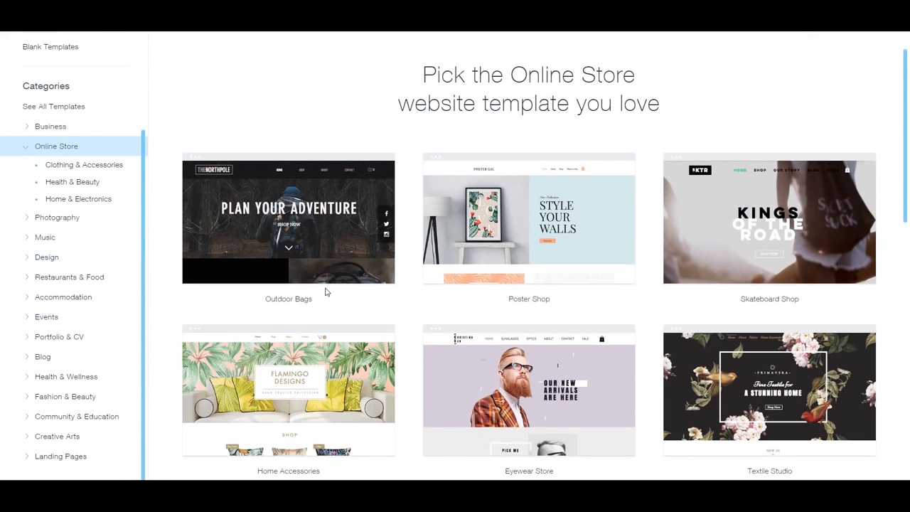
pyautogui.scroll(-1, 443, 315)
pyautogui.scroll(-3, 442, 315)
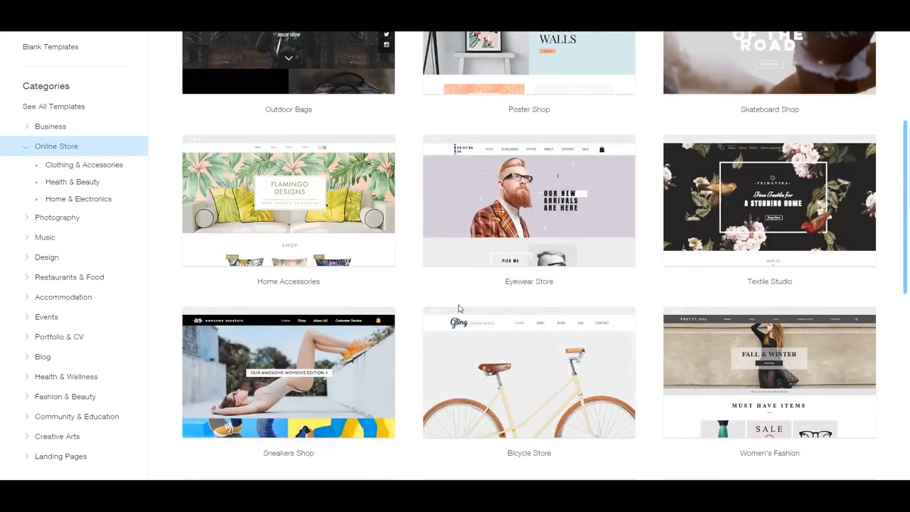
pyautogui.scroll(-3, 501, 328)
pyautogui.scroll(-3, 504, 332)
pyautogui.click(508, 403)
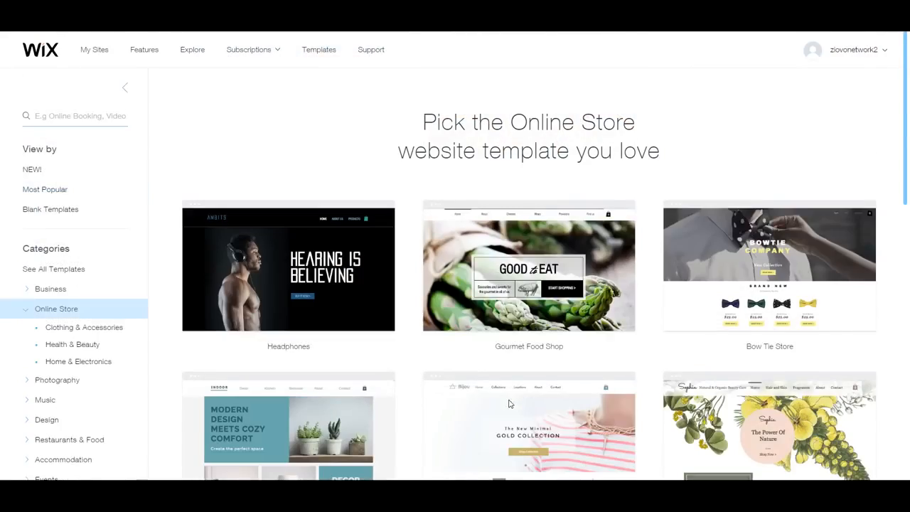
pyautogui.scroll(-5, 509, 404)
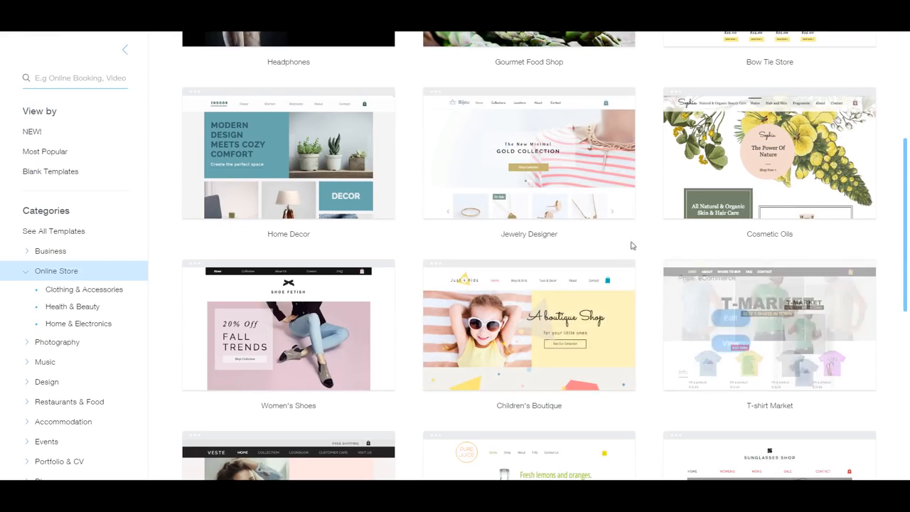
pyautogui.click(733, 344)
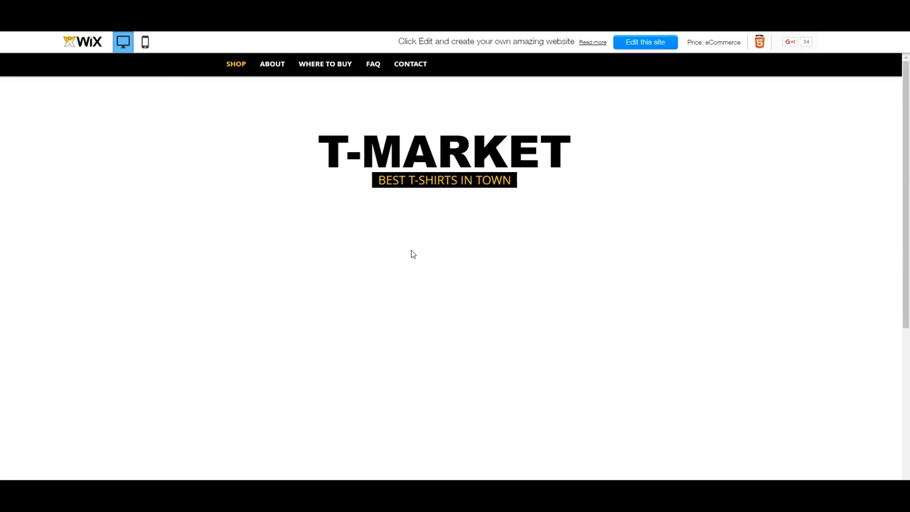
pyautogui.scroll(-5, 411, 255)
pyautogui.scroll(5, 411, 255)
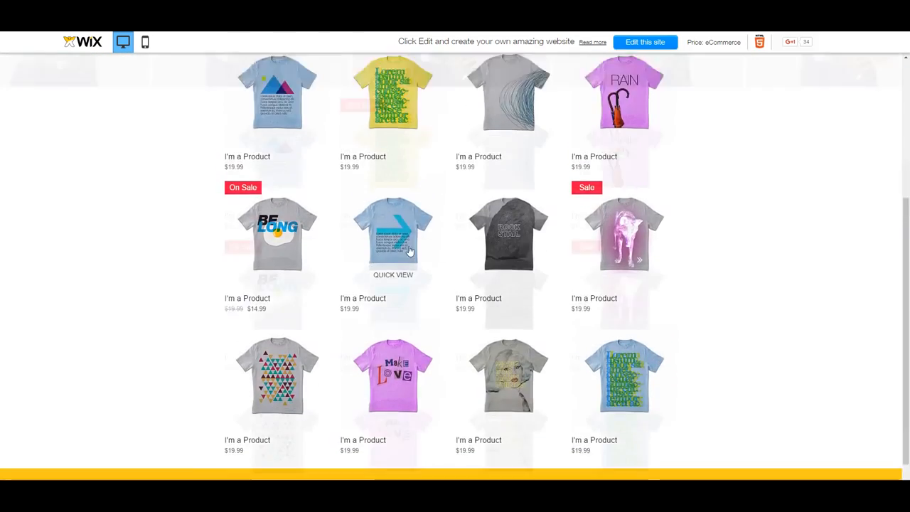
pyautogui.click(279, 64)
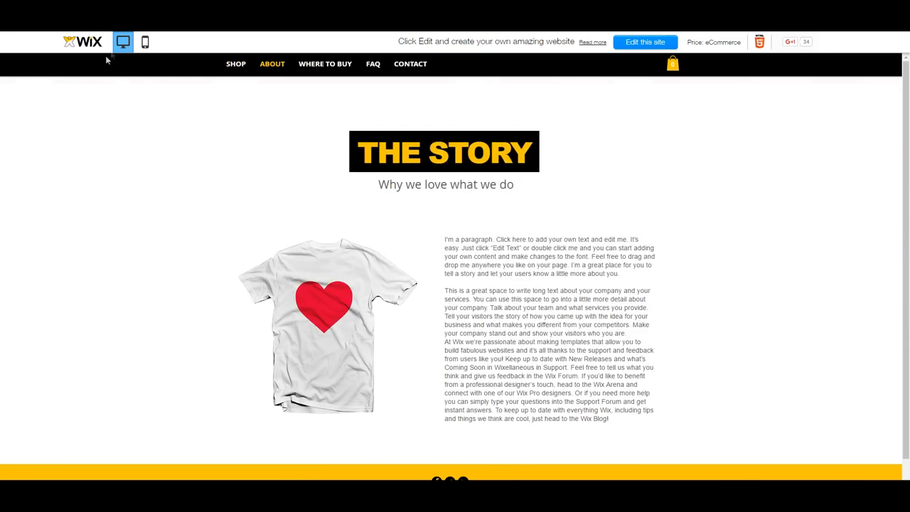
pyautogui.click(145, 41)
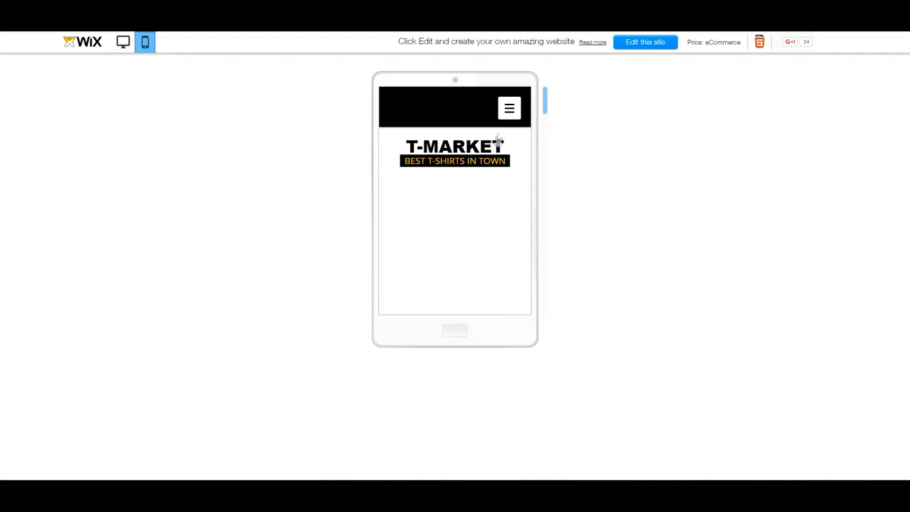
pyautogui.moveTo(547, 97)
pyautogui.mouseDown()
pyautogui.moveTo(540, 192)
pyautogui.moveTo(543, 94)
pyautogui.mouseUp()
pyautogui.click(509, 107)
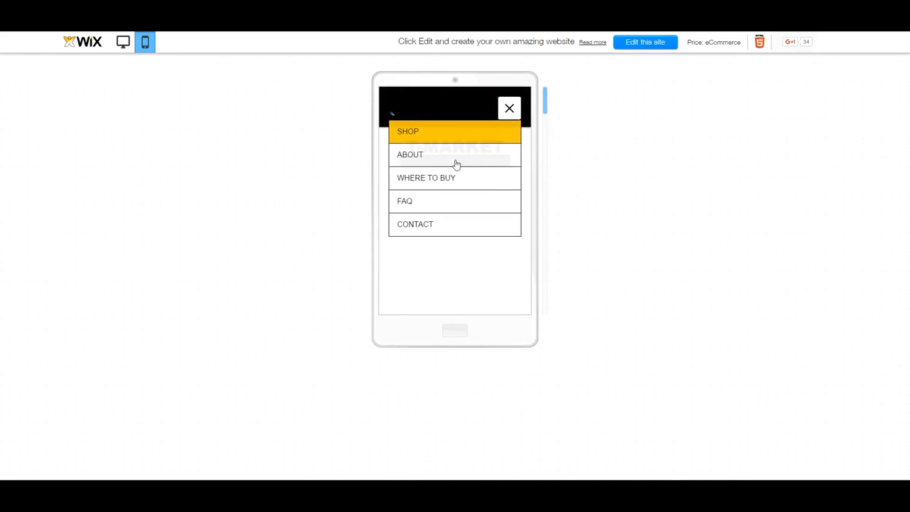
pyautogui.click(449, 158)
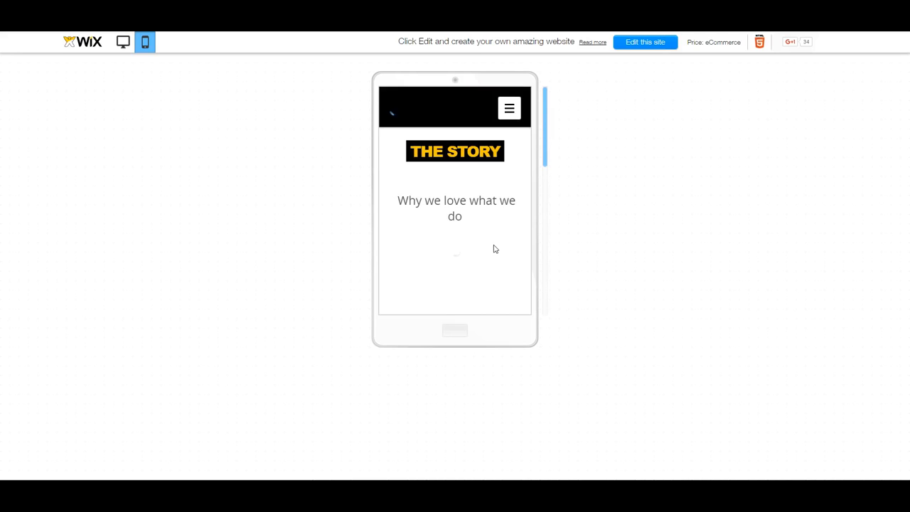
pyautogui.click(125, 48)
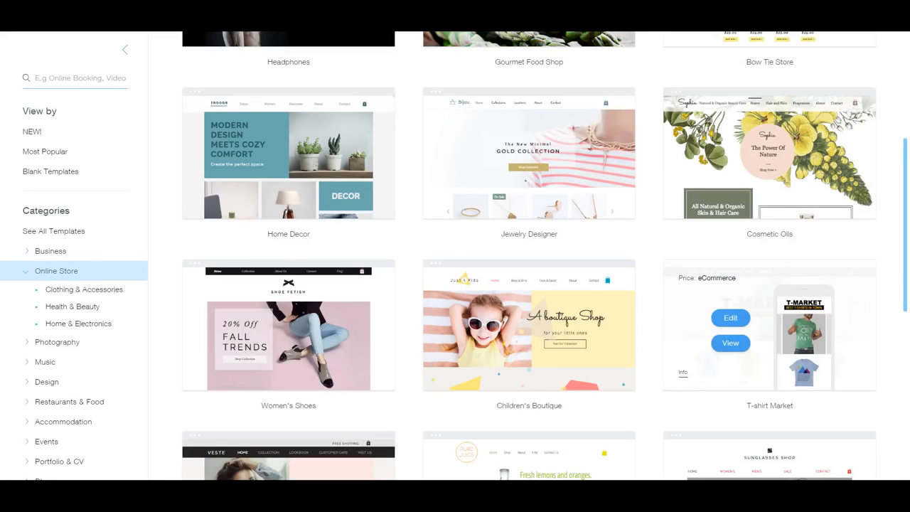
# Edit the T-shirt Market template and dismiss the Welcome to Wix dialog.
pyautogui.click(731, 318)
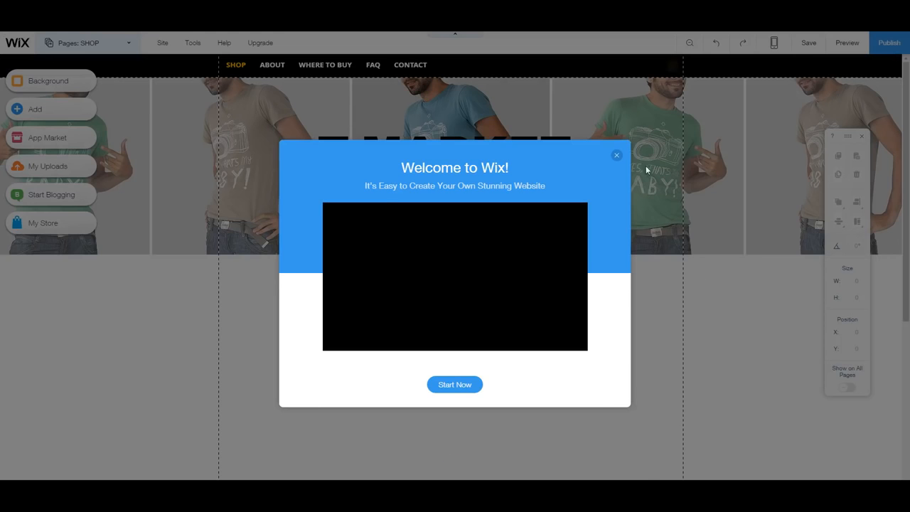
pyautogui.click(618, 156)
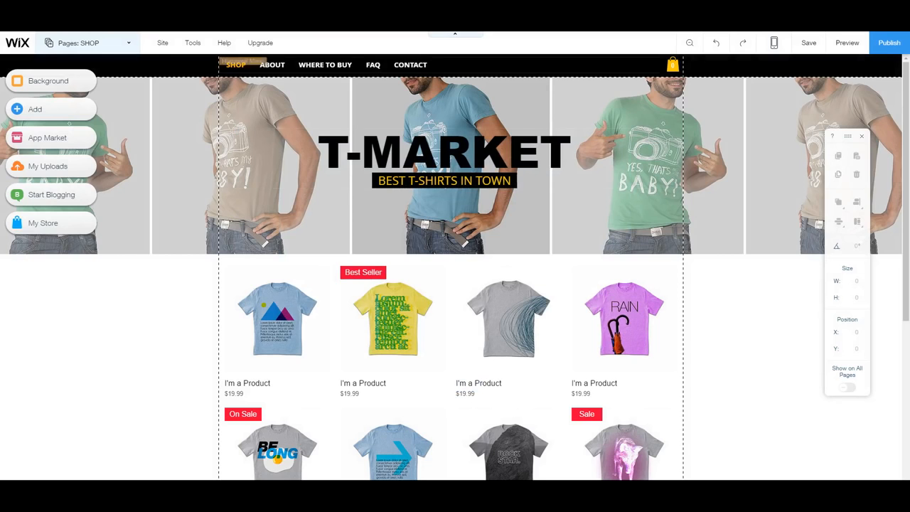
pyautogui.moveTo(203, 42)
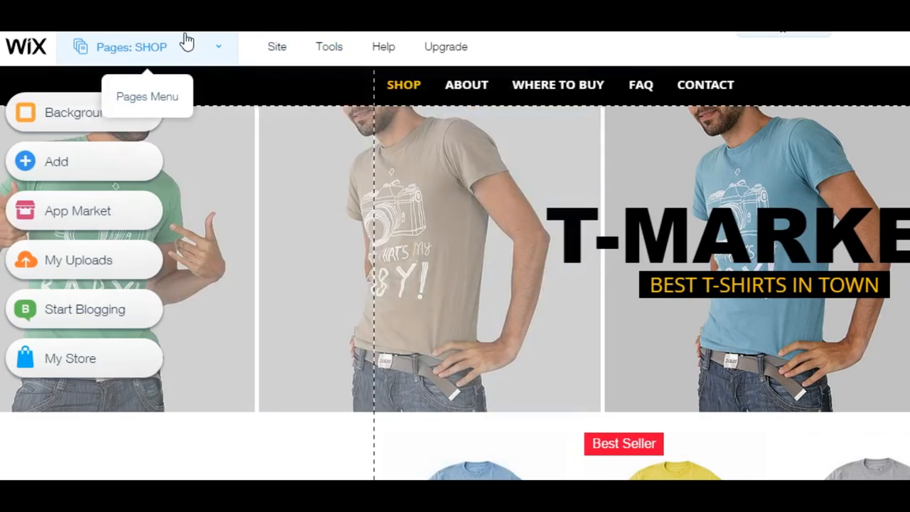
pyautogui.moveTo(275, 54)
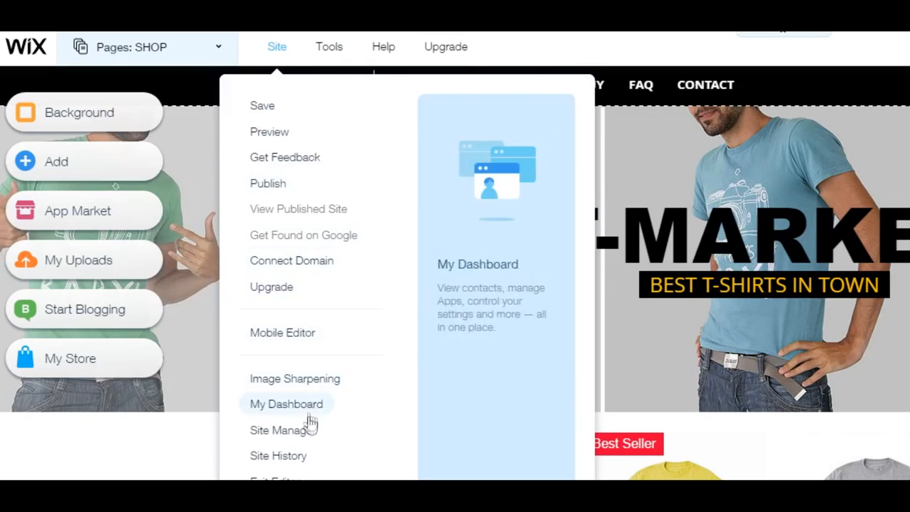
pyautogui.moveTo(318, 57)
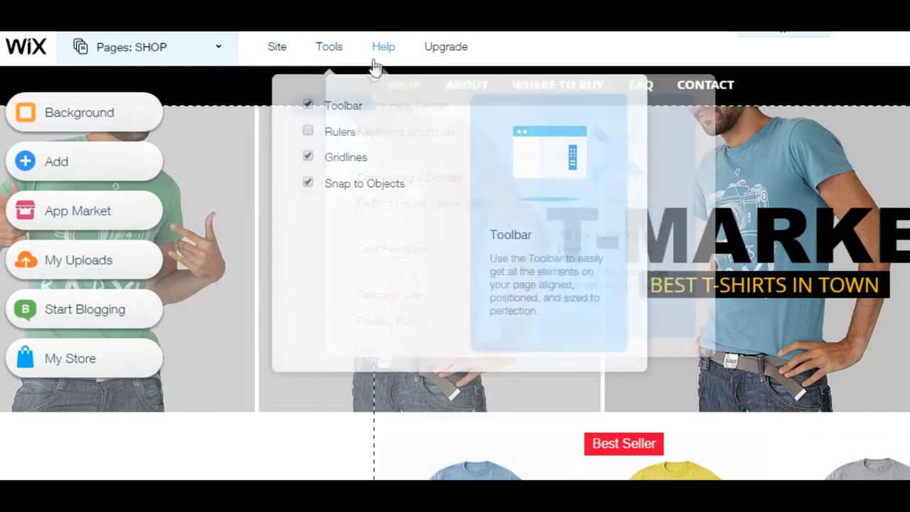
pyautogui.moveTo(377, 61)
pyautogui.moveTo(464, 52)
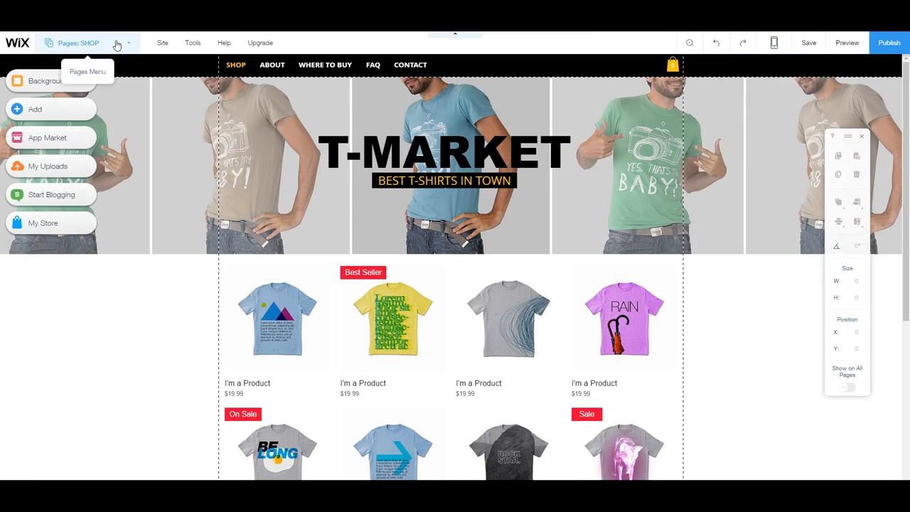
# In the SHOP page's settings, change its name to 'Store' and close the Pages panel.
pyautogui.click(118, 44)
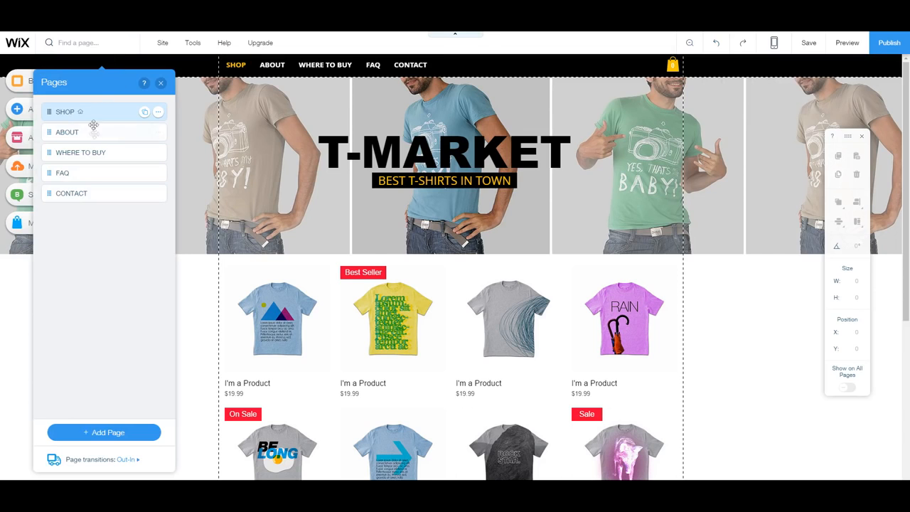
pyautogui.click(157, 133)
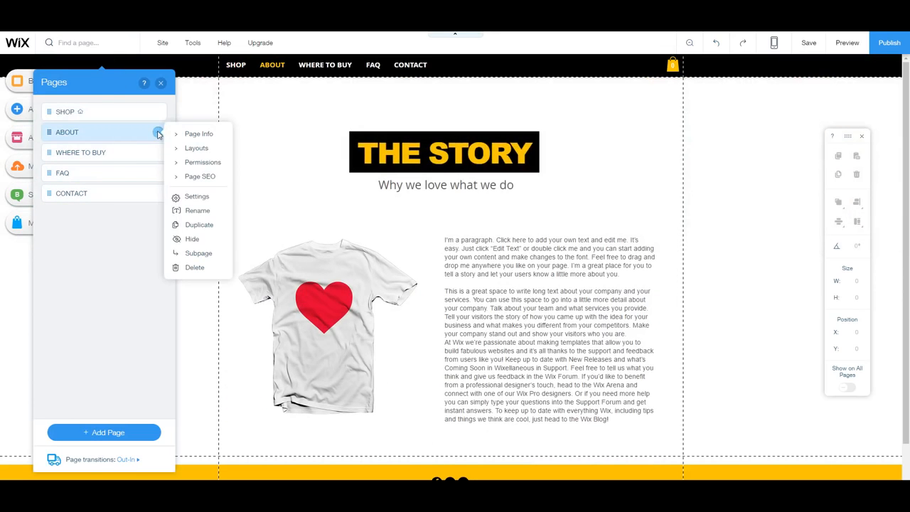
pyautogui.click(101, 112)
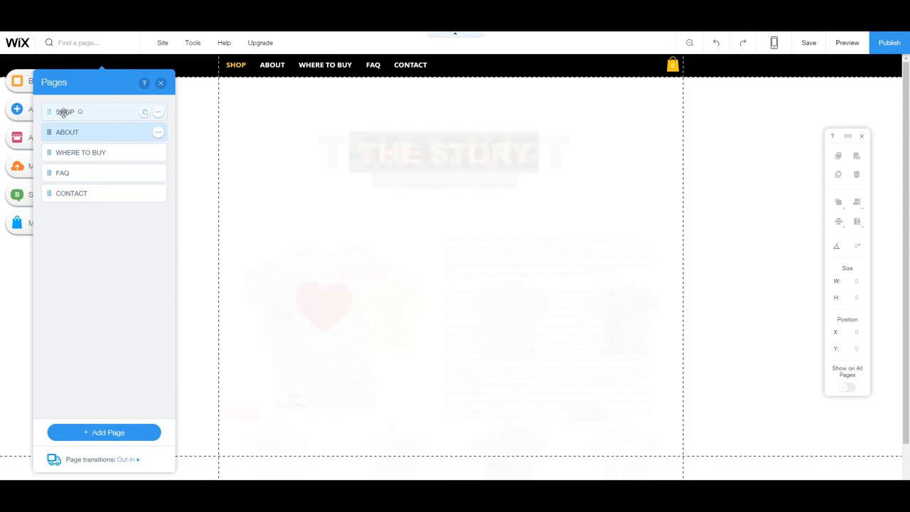
pyautogui.click(157, 112)
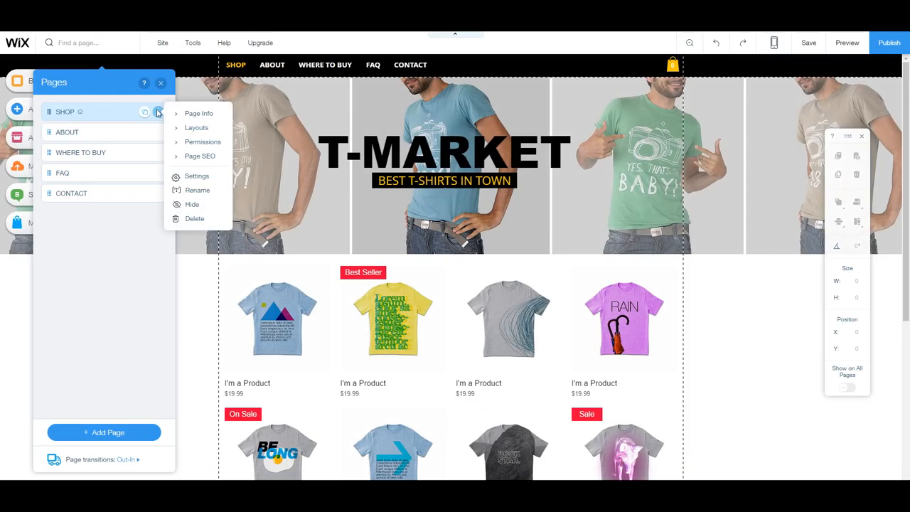
pyautogui.click(206, 177)
pyautogui.click(222, 154)
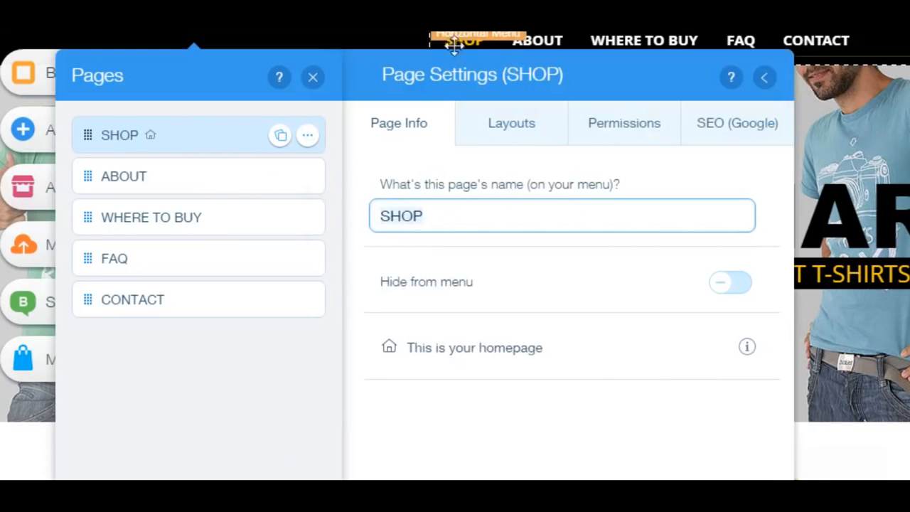
pyautogui.moveTo(229, 149); pyautogui.dragTo(187, 152)
pyautogui.click(435, 216)
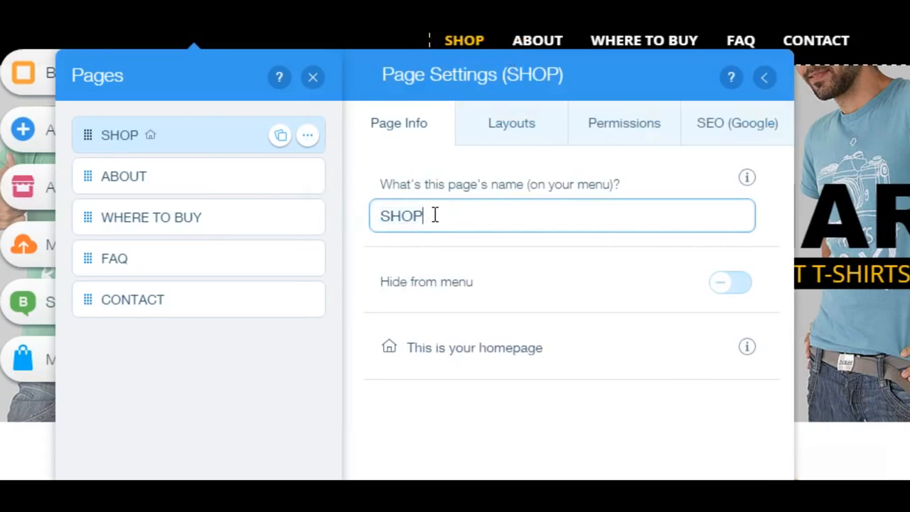
pyautogui.press('BackSpace')
pyautogui.press('BackSpace')
pyautogui.write('tore')
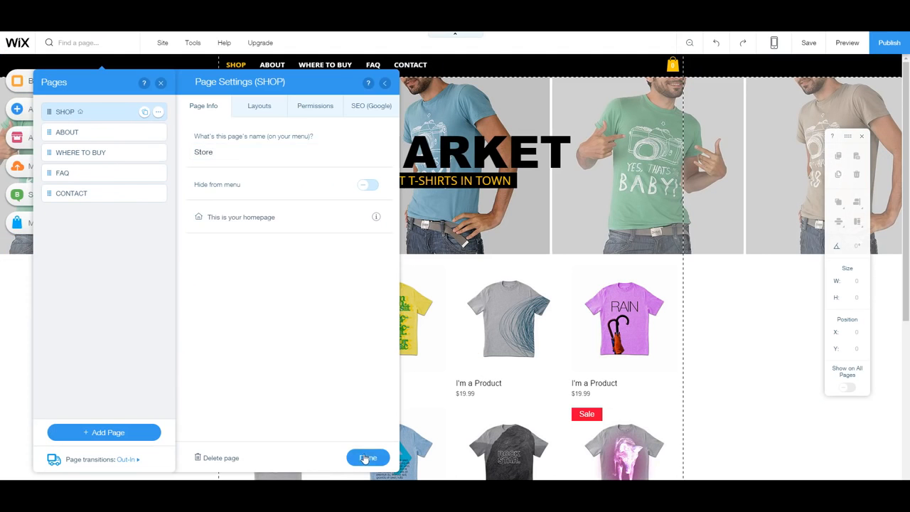
pyautogui.click(365, 457)
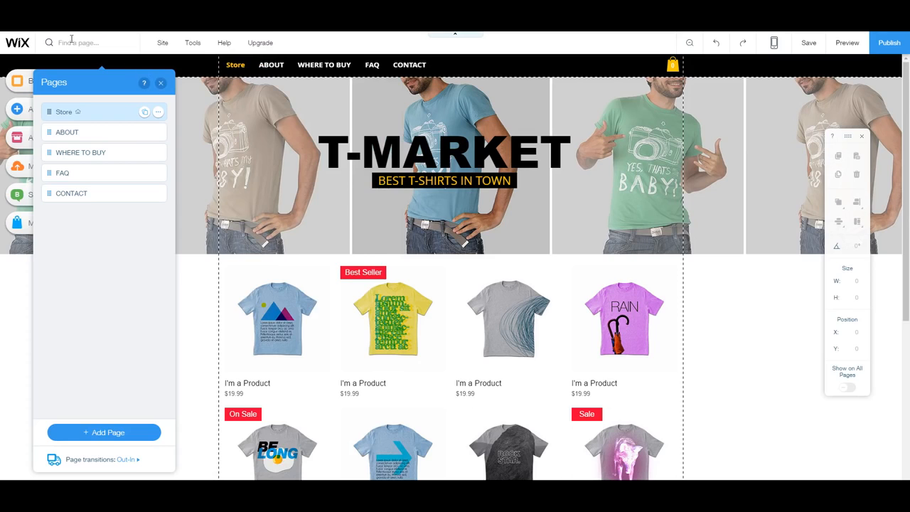
pyautogui.click(160, 83)
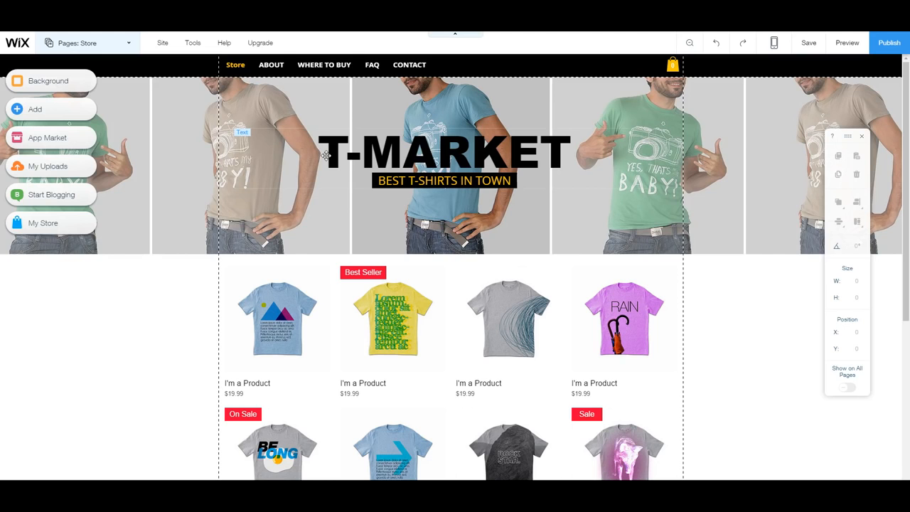
# Replace the T-MARKET banner title text with 'TSHIRT STORE'.
pyautogui.scroll(-3, 488, 266)
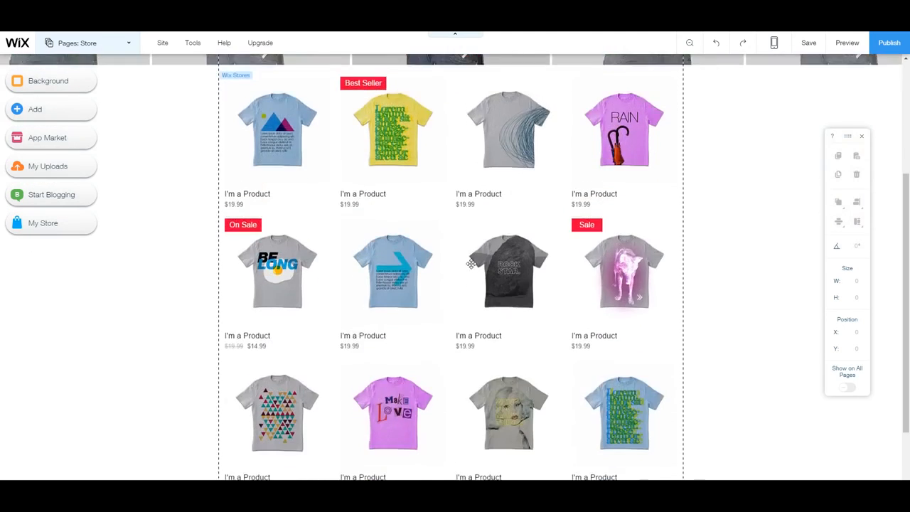
pyautogui.scroll(3, 471, 262)
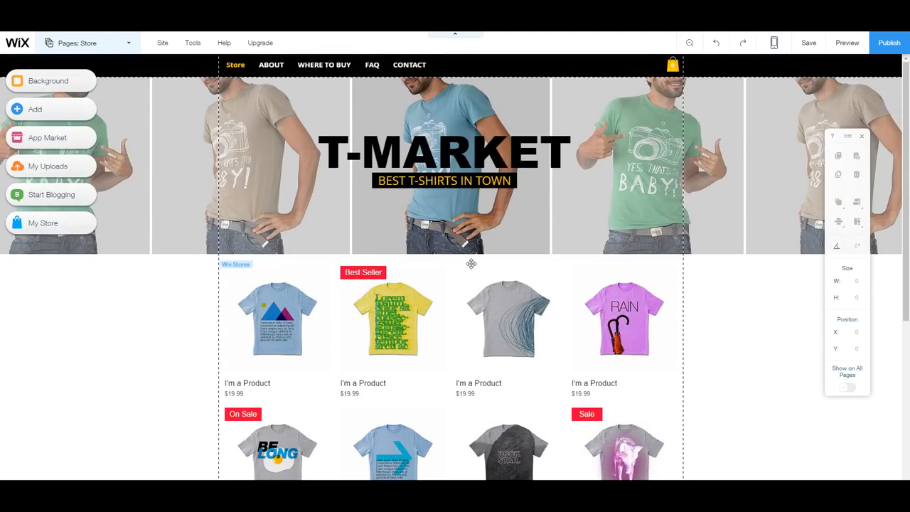
pyautogui.click(403, 157)
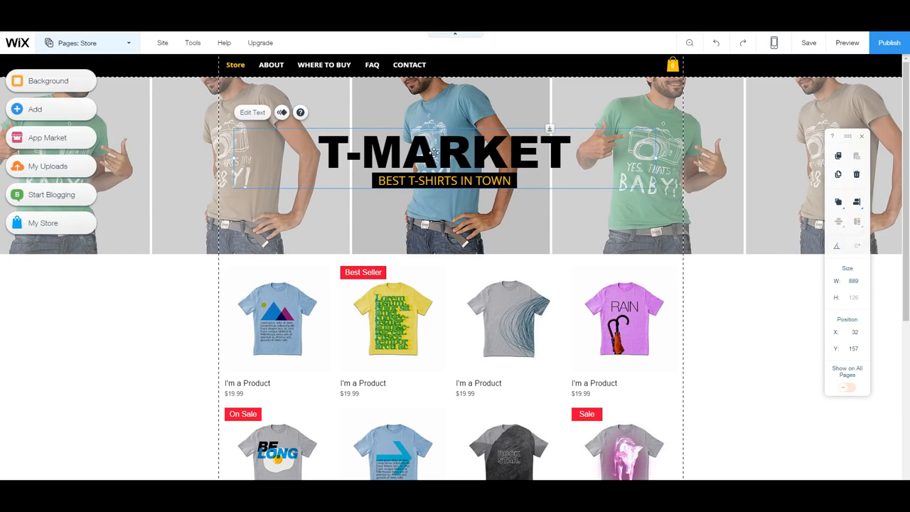
pyautogui.doubleClick(452, 154)
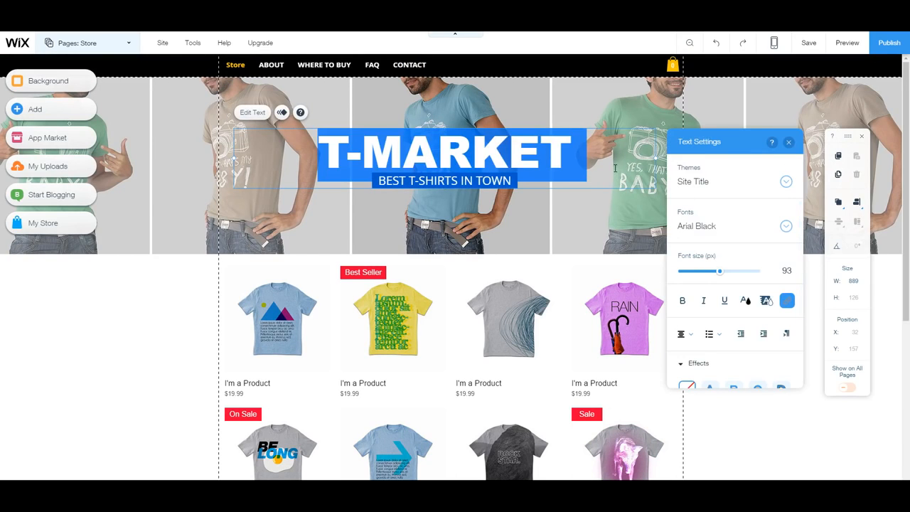
pyautogui.write('TSHIRT STORE')
pyautogui.hotkey('ctrl', 'a')
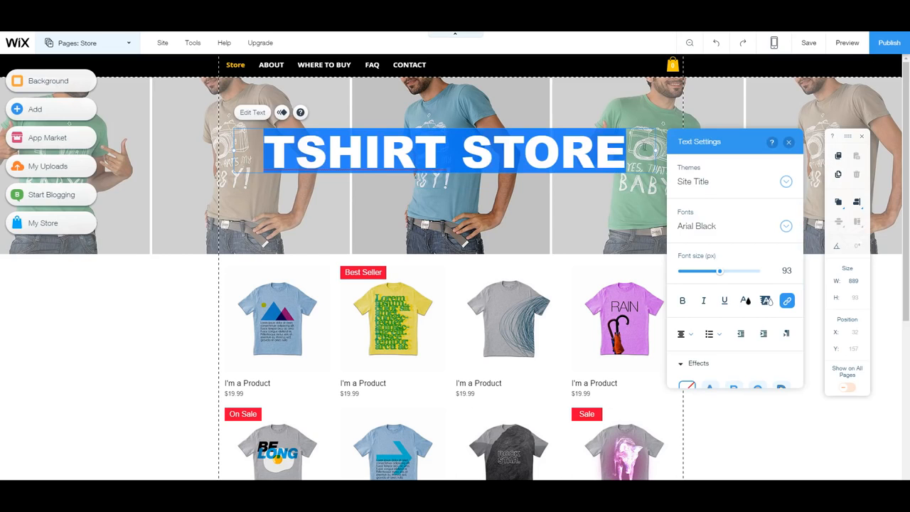
# Style the title in bold Chelsea Market at 119 px with text effect C.
pyautogui.click(787, 226)
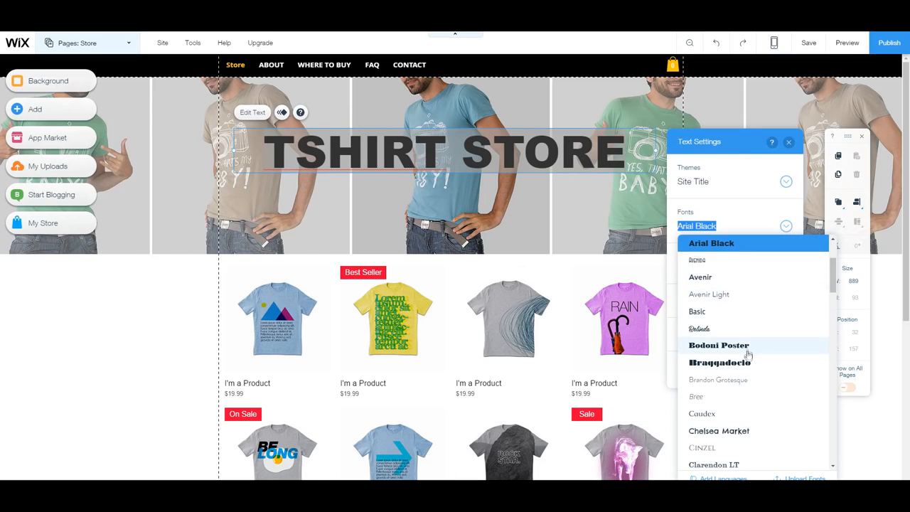
pyautogui.click(756, 432)
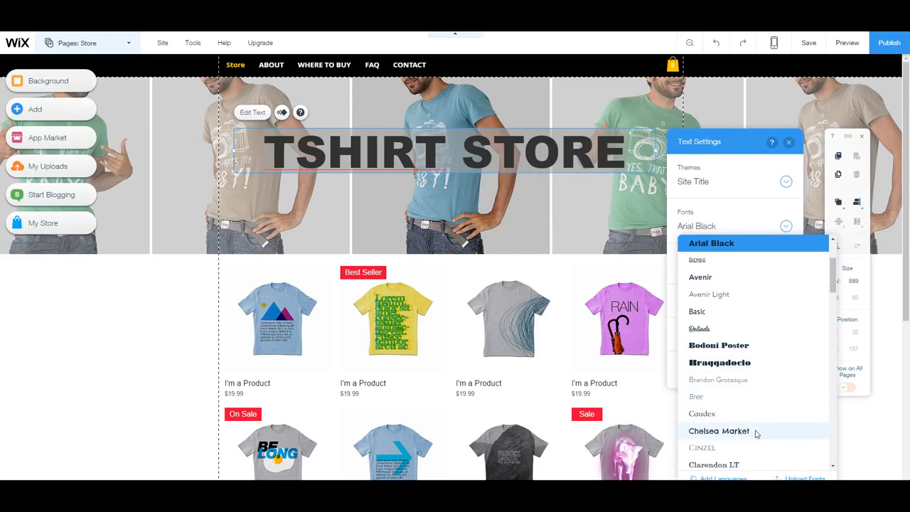
pyautogui.click(537, 151)
pyautogui.moveTo(302, 152); pyautogui.dragTo(591, 155)
pyautogui.moveTo(720, 272); pyautogui.dragTo(731, 272)
pyautogui.scroll(-1, 759, 322)
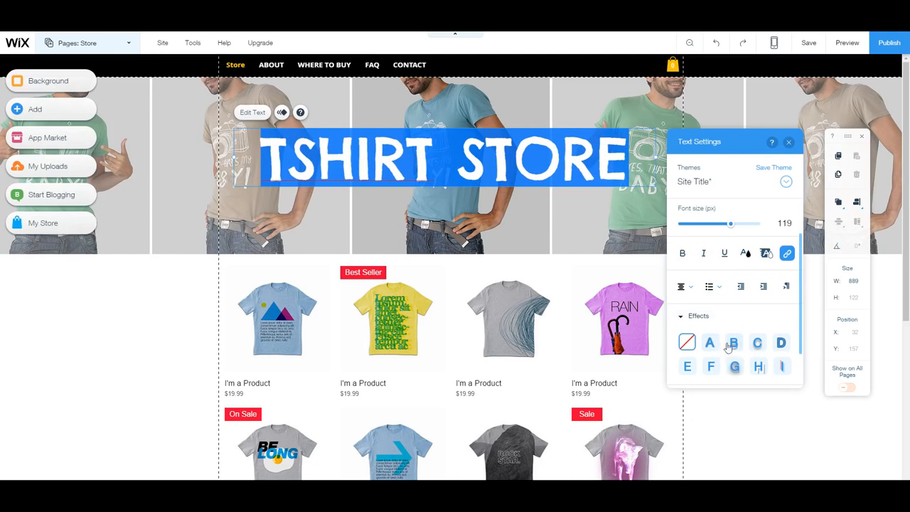
pyautogui.click(756, 344)
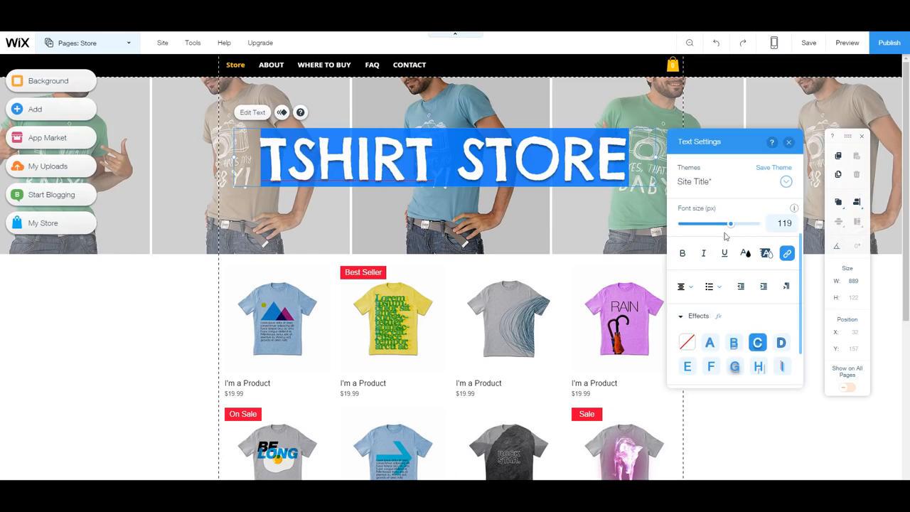
pyautogui.click(683, 254)
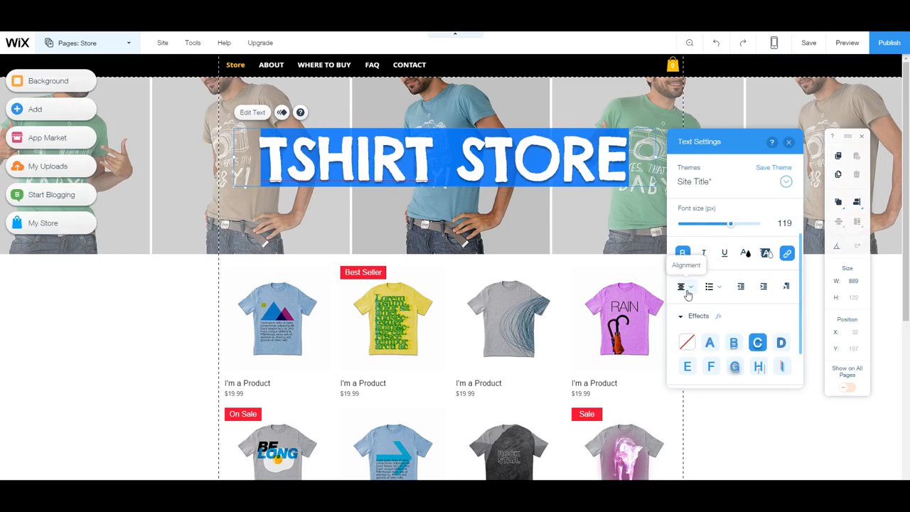
pyautogui.click(789, 143)
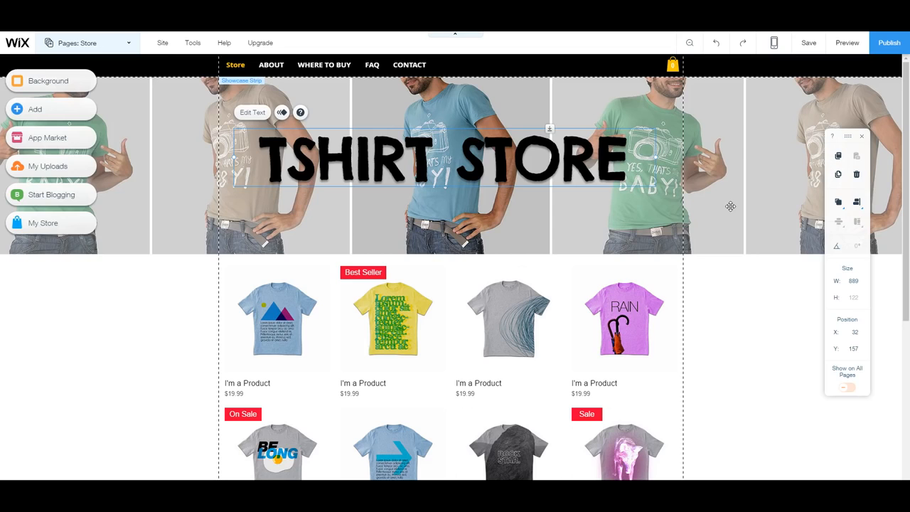
pyautogui.click(773, 184)
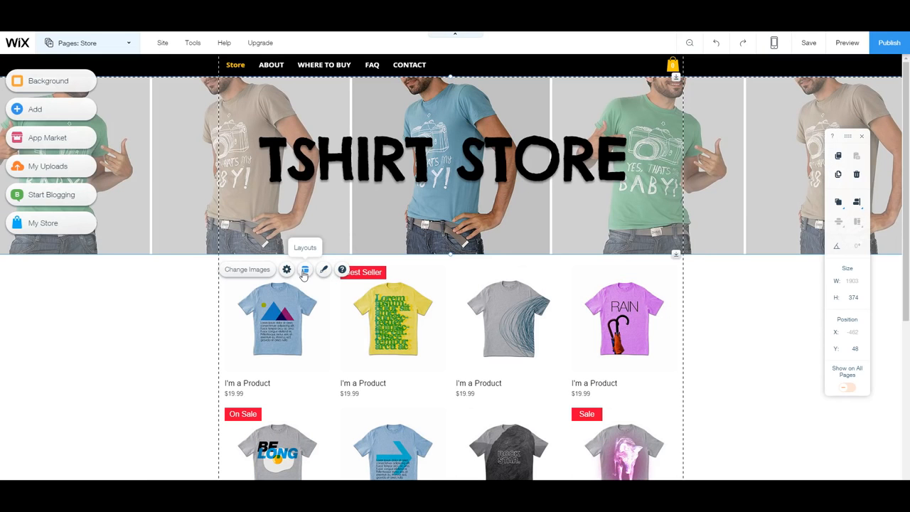
pyautogui.click(398, 260)
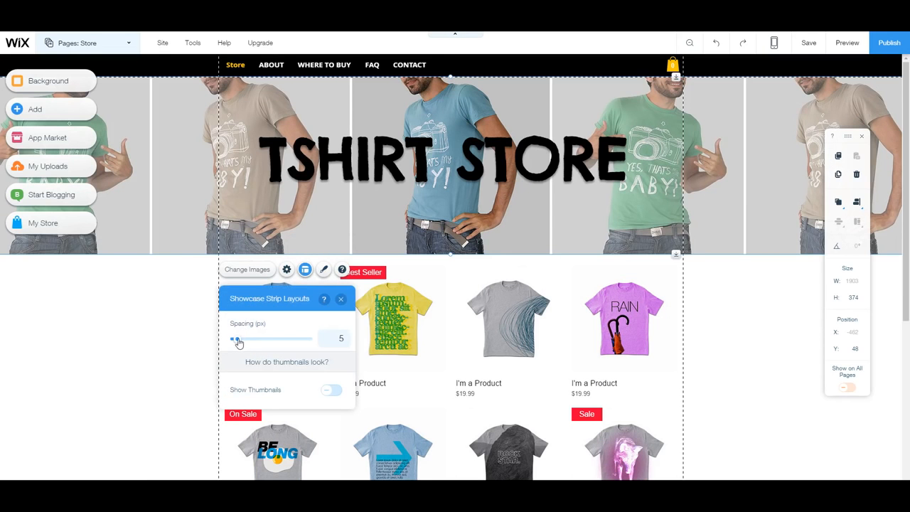
pyautogui.moveTo(239, 343); pyautogui.dragTo(230, 338)
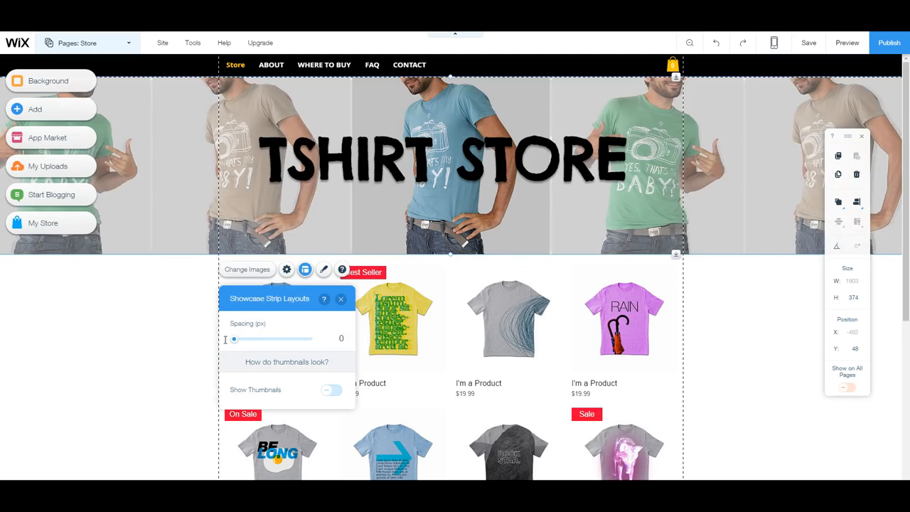
pyautogui.click(287, 271)
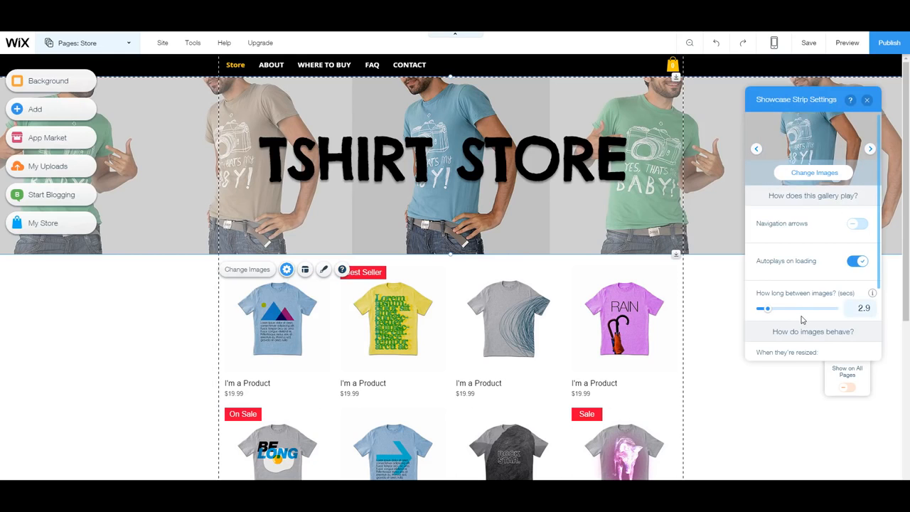
pyautogui.click(868, 100)
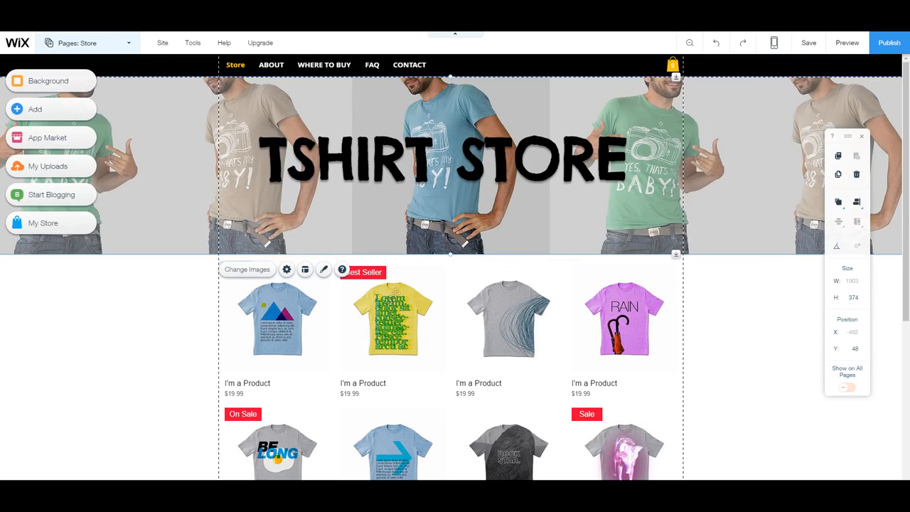
pyautogui.click(409, 304)
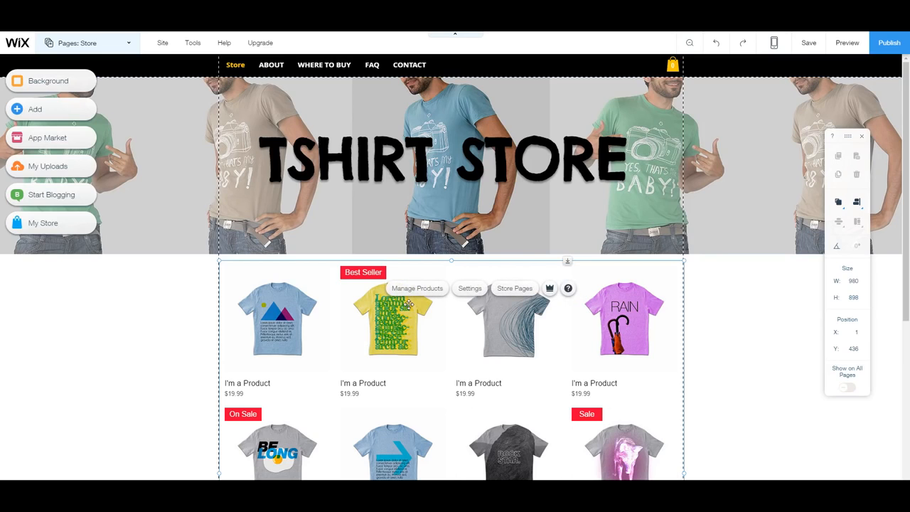
# Switch to the ABOUT page from the Pages list and select its story paragraph and t-shirt image.
pyautogui.click(277, 68)
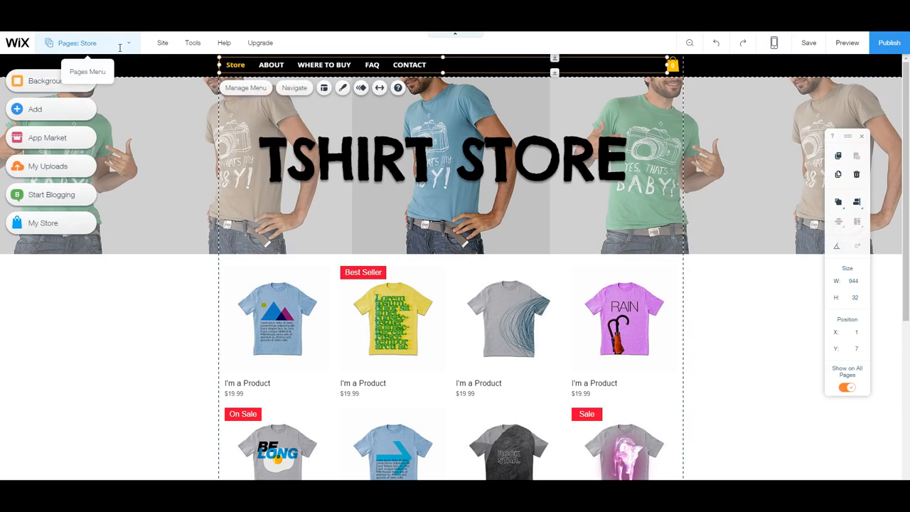
pyautogui.click(117, 47)
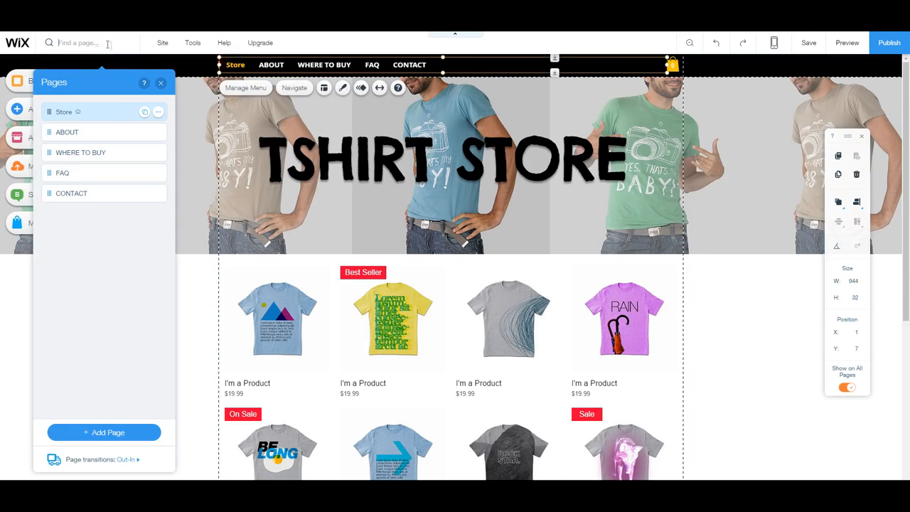
pyautogui.click(79, 137)
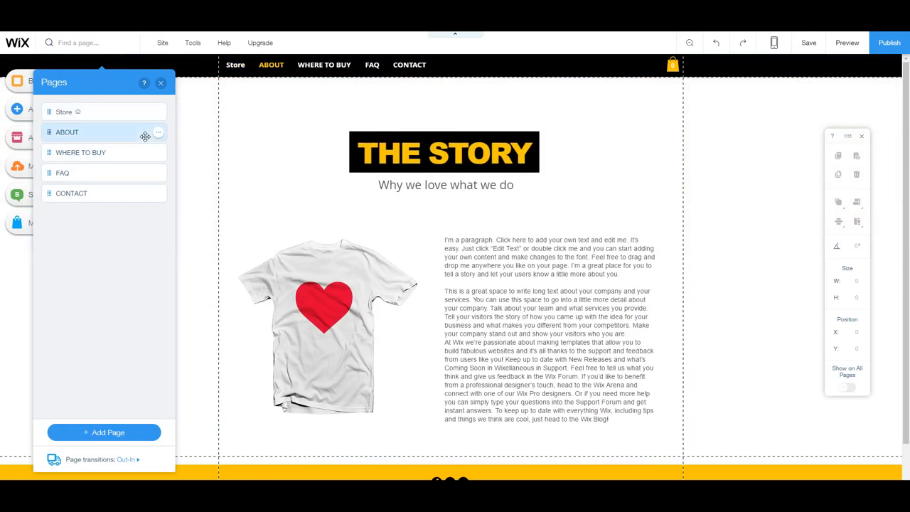
pyautogui.click(521, 264)
pyautogui.doubleClick(566, 350)
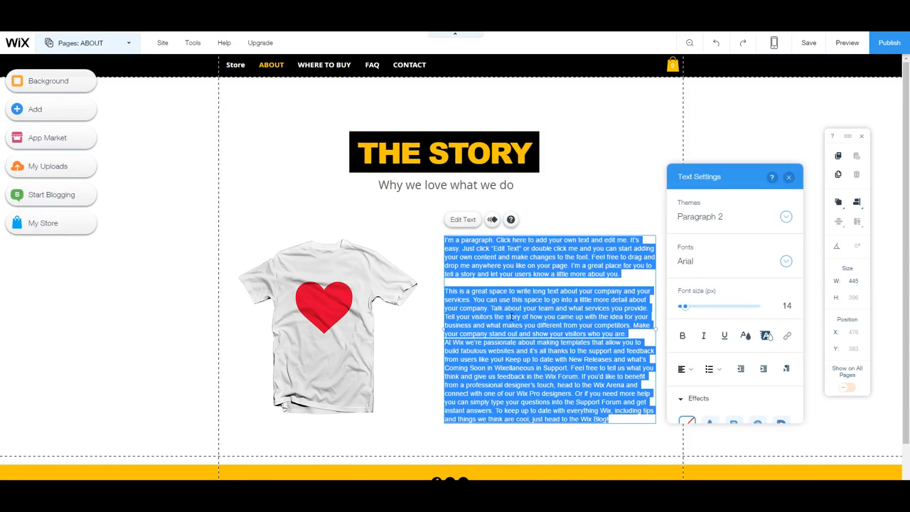
pyautogui.click(303, 288)
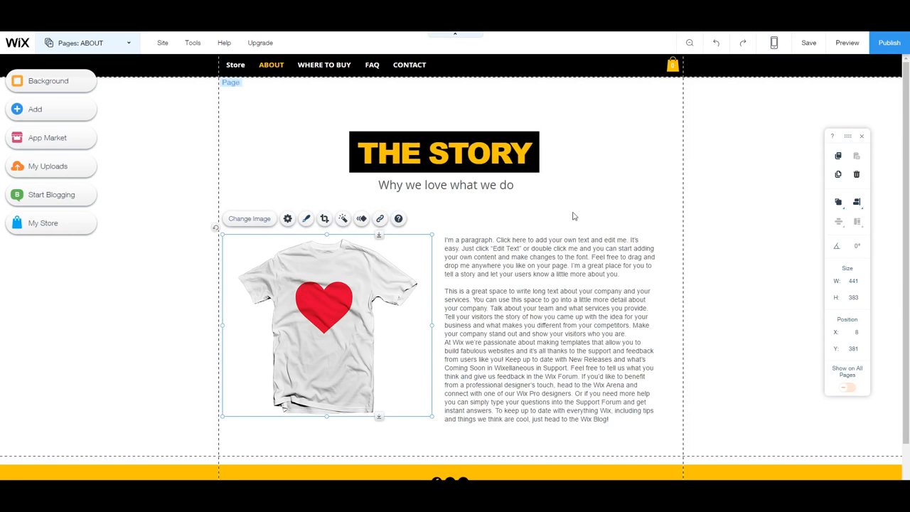
pyautogui.scroll(-1, 674, 327)
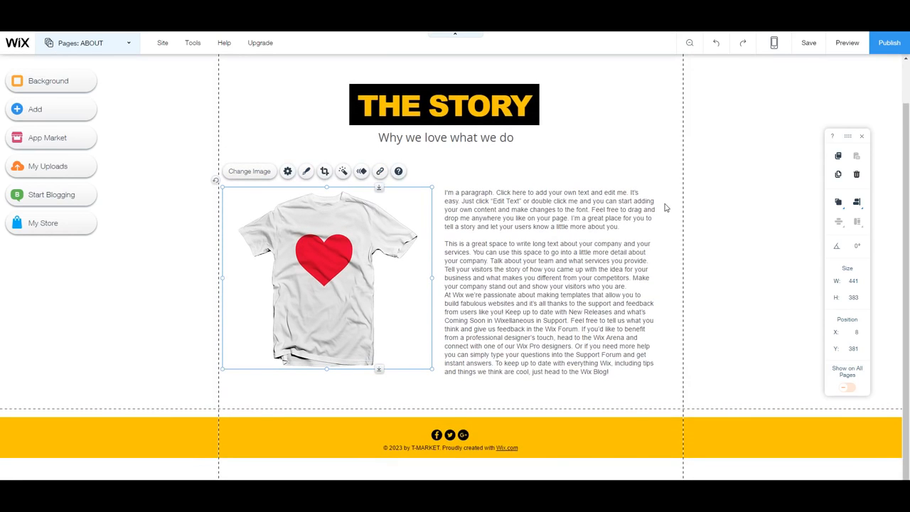
# Drag a Contact Forms element from Add > Contact onto the page below the t-shirt image.
pyautogui.click(67, 112)
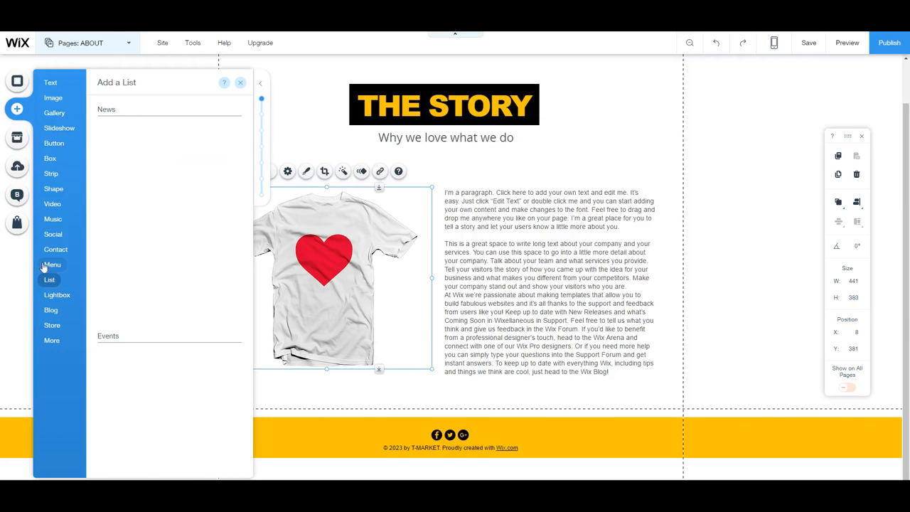
pyautogui.moveTo(53, 254)
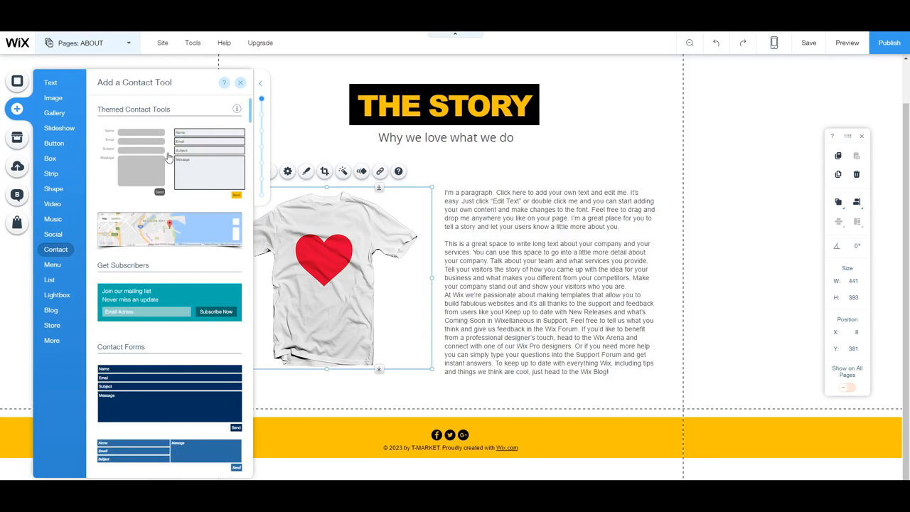
pyautogui.scroll(-1, 189, 285)
pyautogui.scroll(-2, 189, 285)
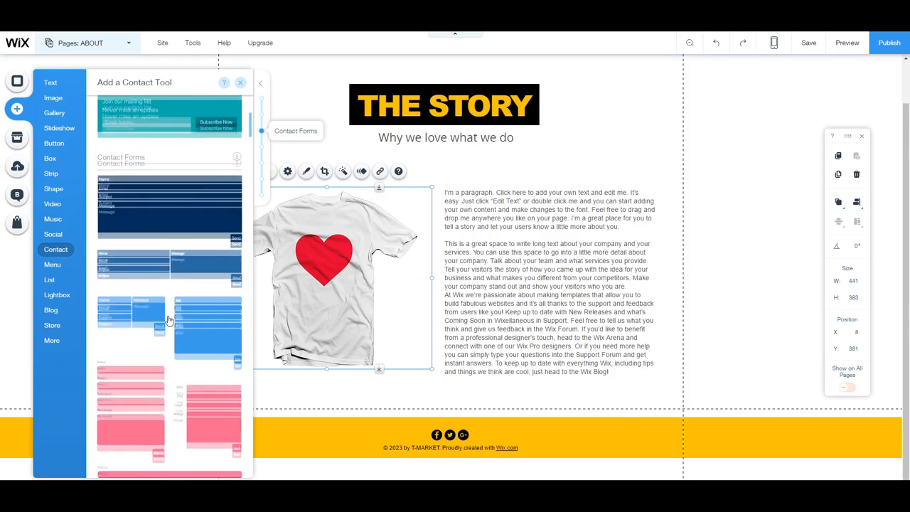
pyautogui.scroll(-1, 177, 284)
pyautogui.moveTo(187, 268); pyautogui.dragTo(493, 446)
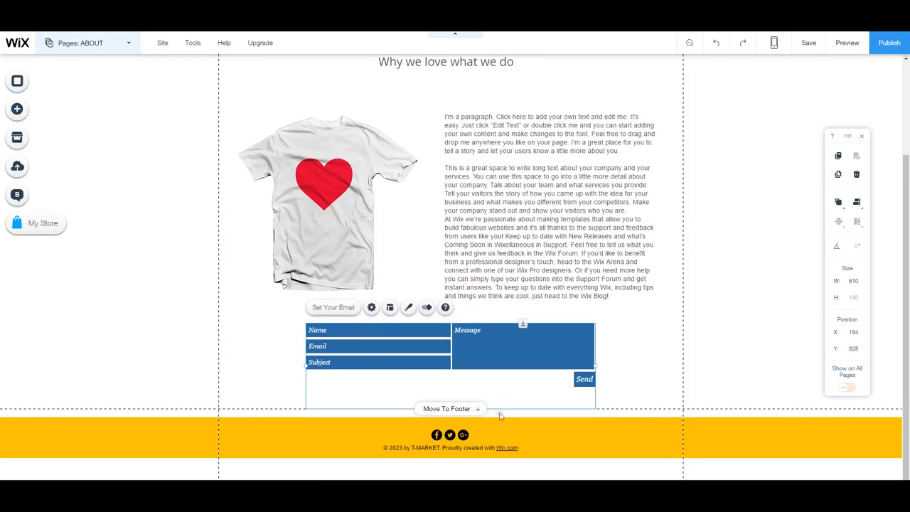
# Right-align the contact form's field labels in its Layouts options.
pyautogui.click(336, 309)
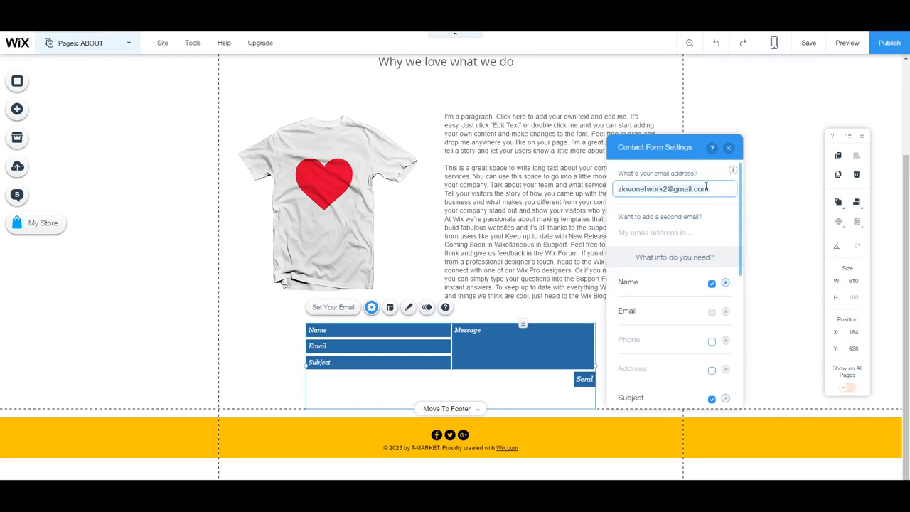
pyautogui.click(729, 147)
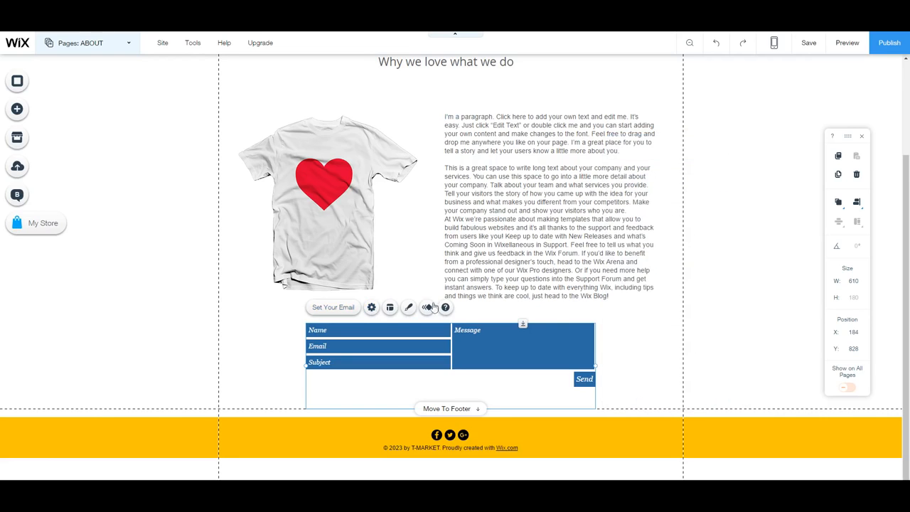
pyautogui.click(394, 313)
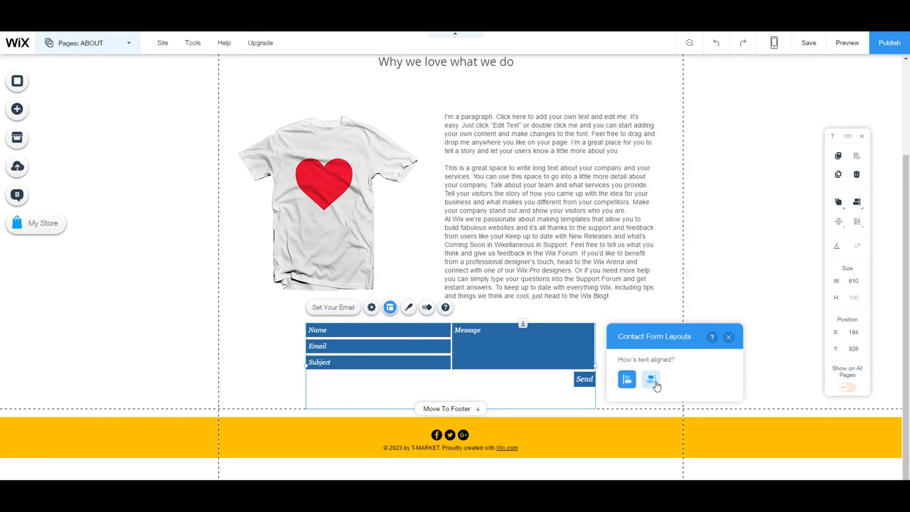
pyautogui.click(651, 381)
pyautogui.click(729, 337)
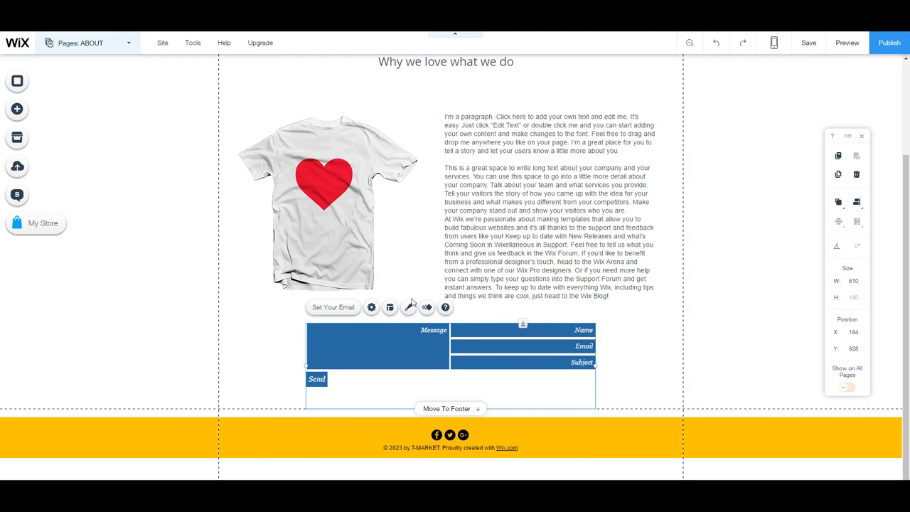
# Try several form designs and settle on the red outlined style.
pyautogui.click(410, 307)
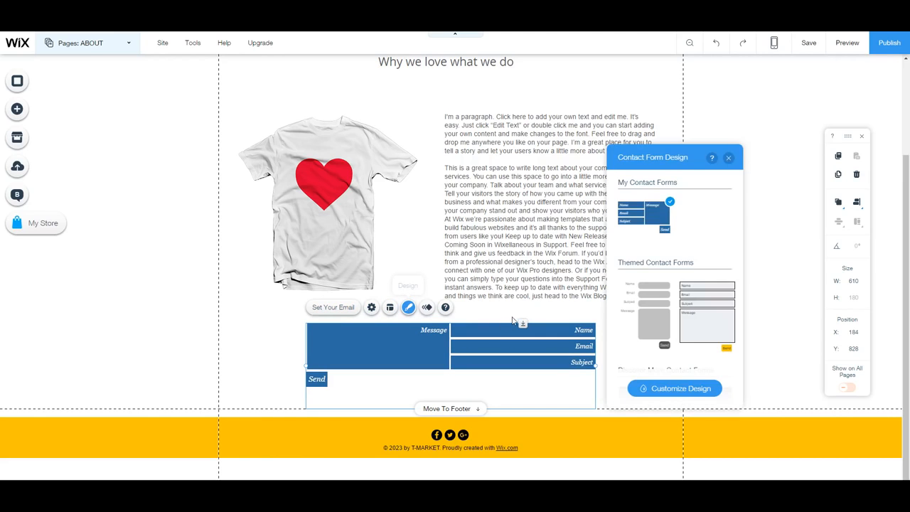
pyautogui.scroll(-5, 694, 266)
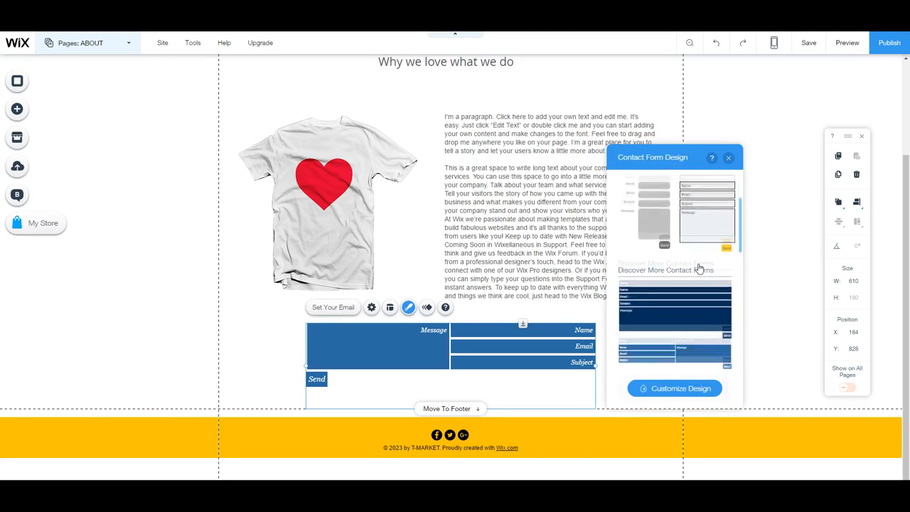
pyautogui.click(699, 268)
pyautogui.scroll(-3, 693, 330)
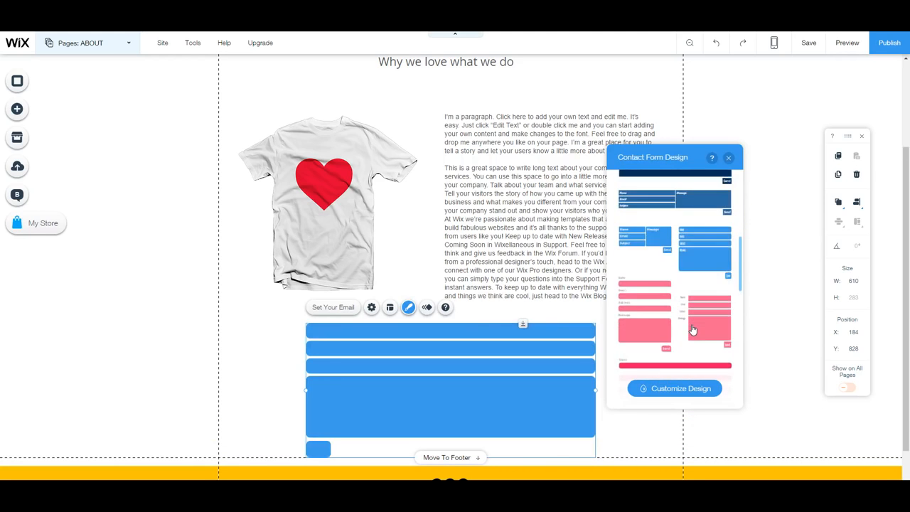
pyautogui.click(694, 329)
pyautogui.scroll(4, 710, 276)
pyautogui.scroll(-5, 711, 276)
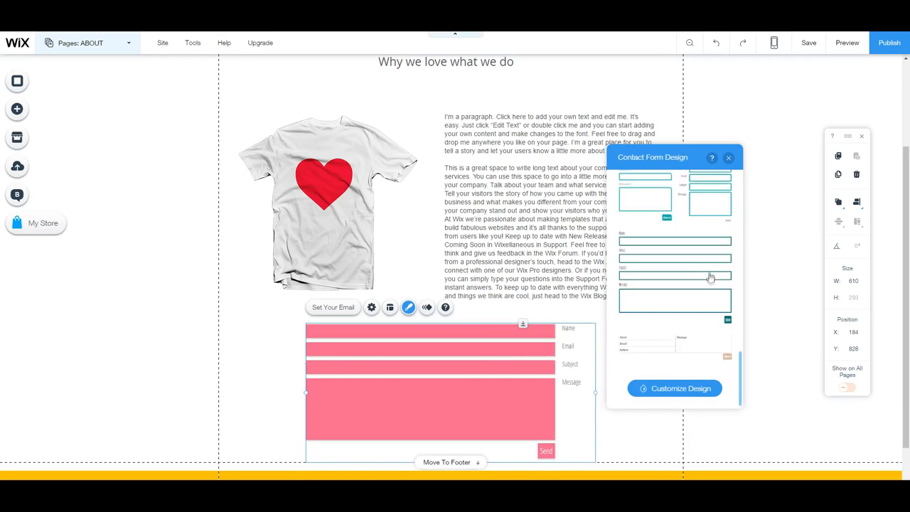
pyautogui.click(711, 276)
pyautogui.scroll(2, 710, 277)
pyautogui.click(710, 278)
pyautogui.scroll(3, 710, 279)
pyautogui.click(711, 278)
pyautogui.scroll(2, 711, 279)
pyautogui.click(695, 334)
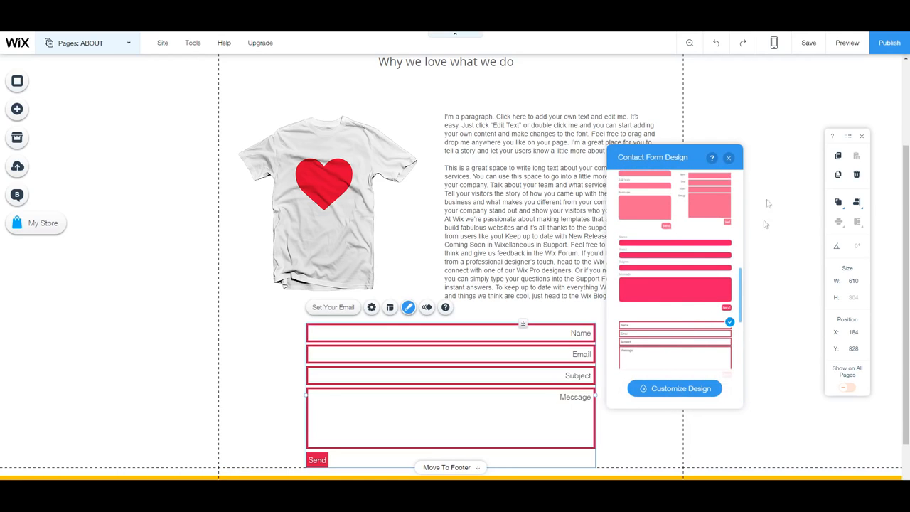
pyautogui.click(728, 158)
pyautogui.click(675, 311)
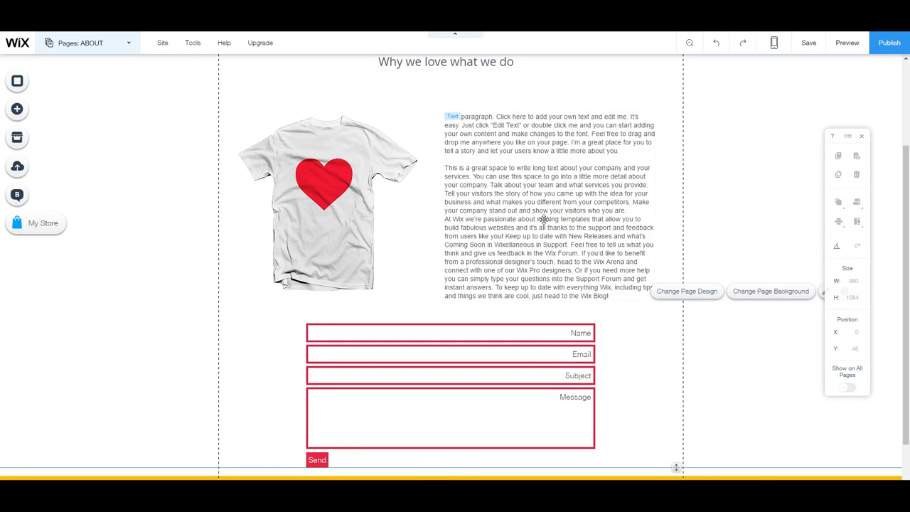
pyautogui.scroll(2, 542, 219)
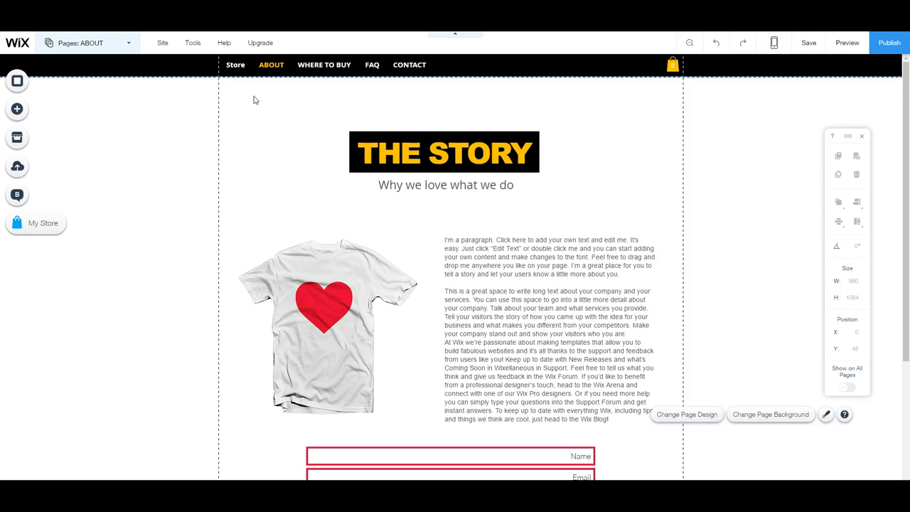
# Upload car.png from the computer into the site's image library, then close the image manager.
pyautogui.click(19, 169)
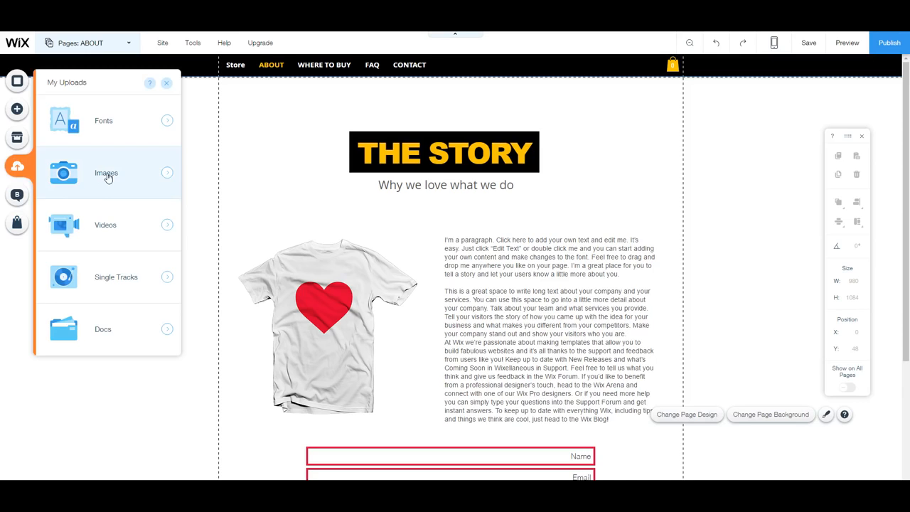
pyautogui.click(79, 167)
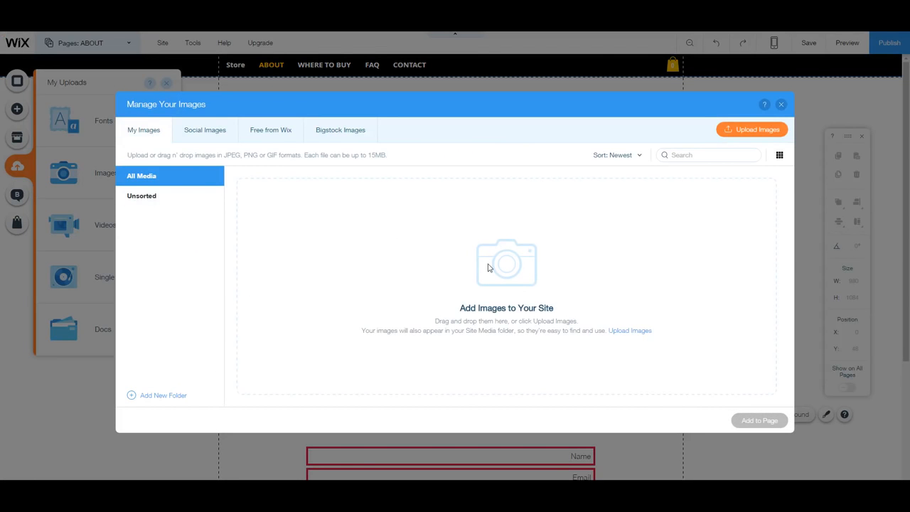
pyautogui.click(753, 129)
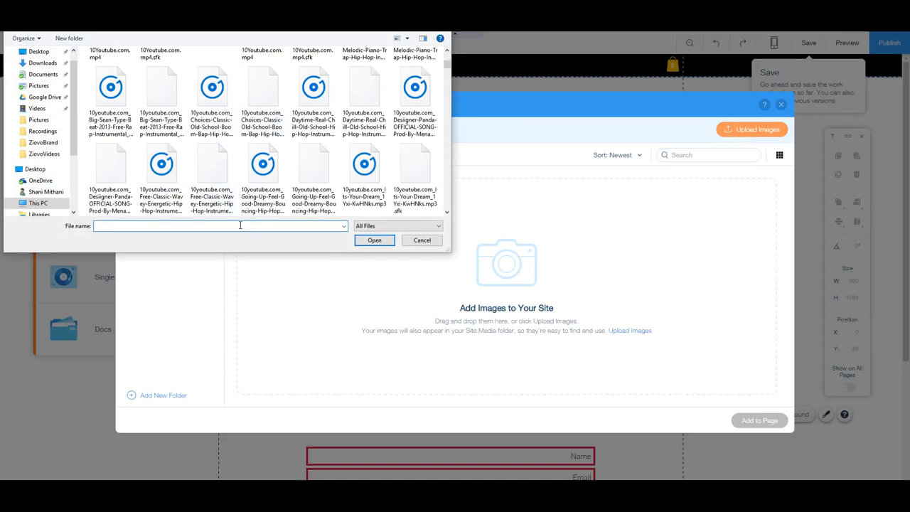
pyautogui.write('car')
pyautogui.click(253, 246)
pyautogui.click(376, 240)
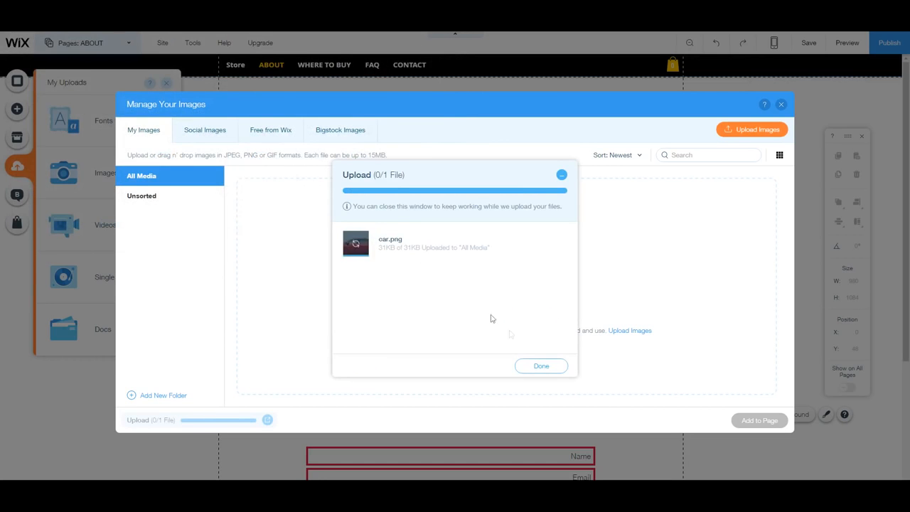
pyautogui.click(552, 363)
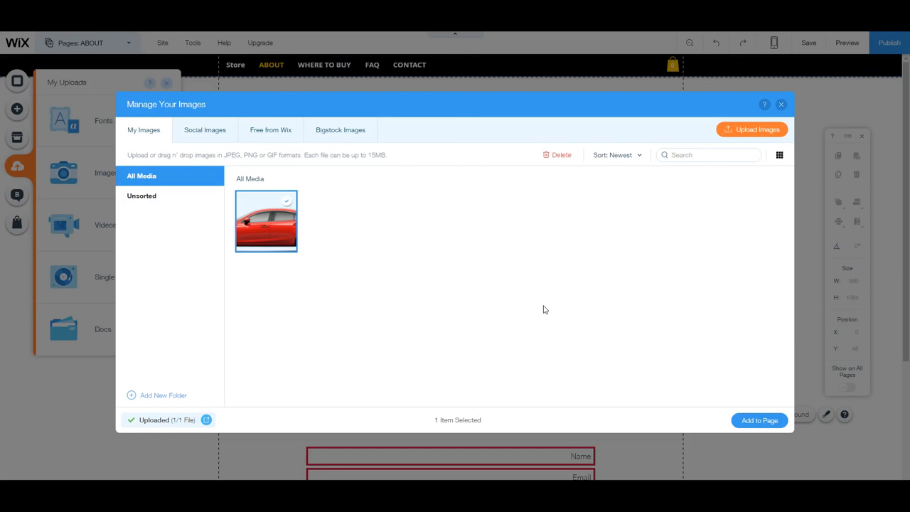
pyautogui.click(781, 105)
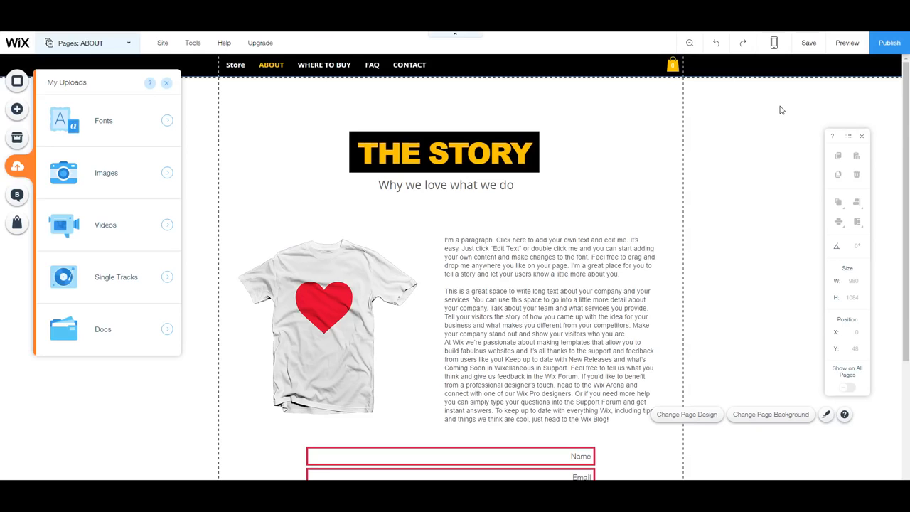
# Open and dismiss the Blog and online store welcome panels.
pyautogui.click(14, 199)
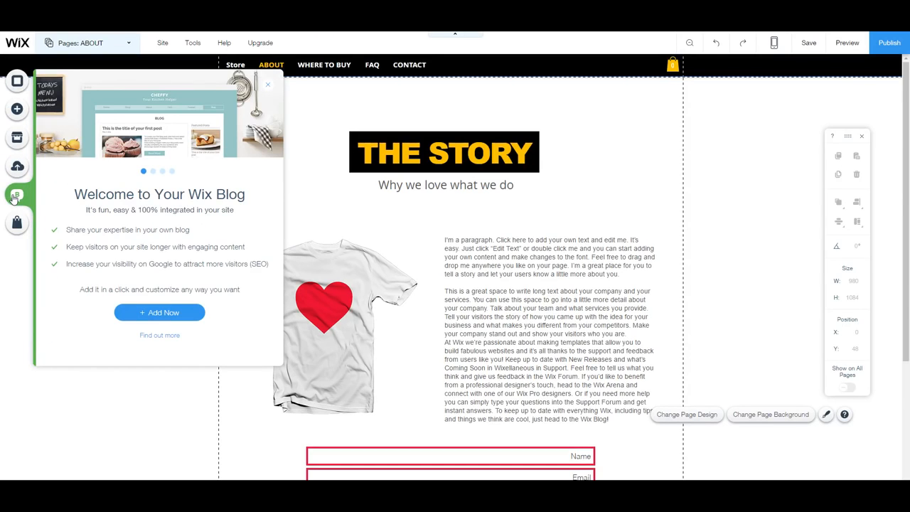
pyautogui.click(269, 87)
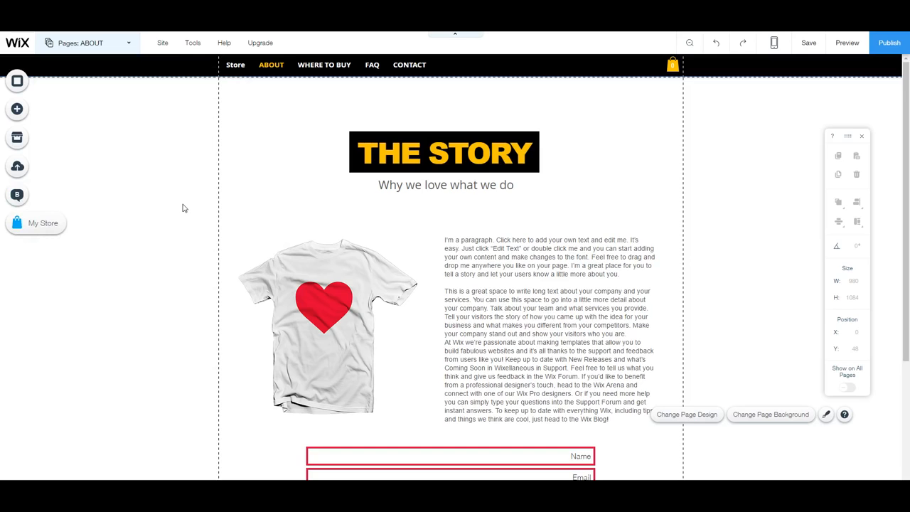
pyautogui.click(49, 231)
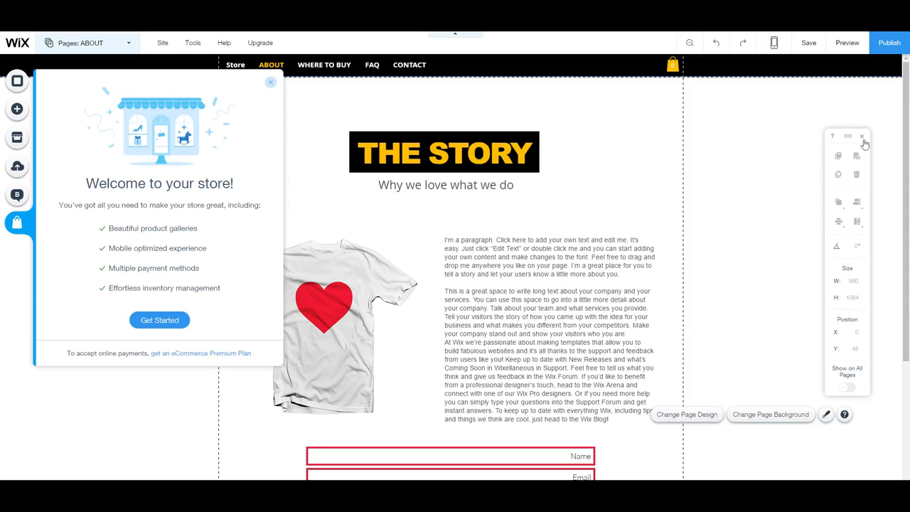
pyautogui.click(786, 158)
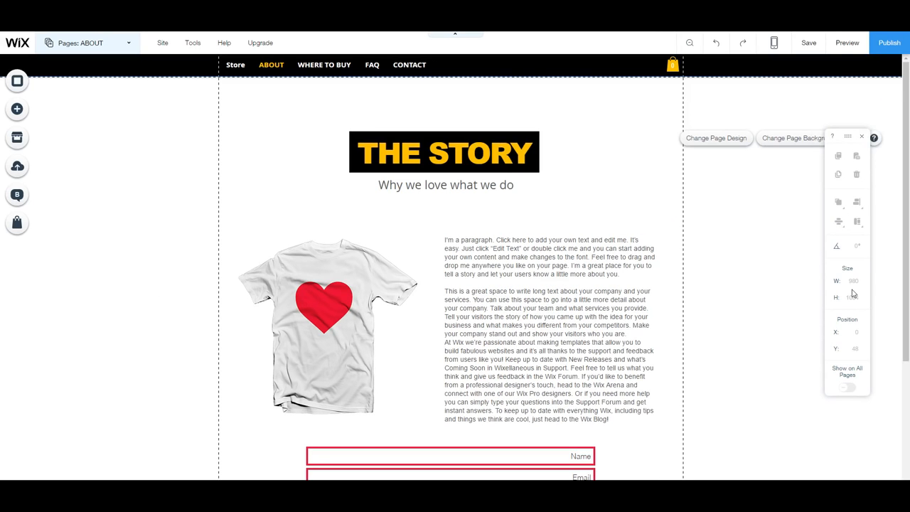
# Go to the Store page from the My Store panel and select its $19.99 product gallery.
pyautogui.click(17, 223)
pyautogui.click(161, 324)
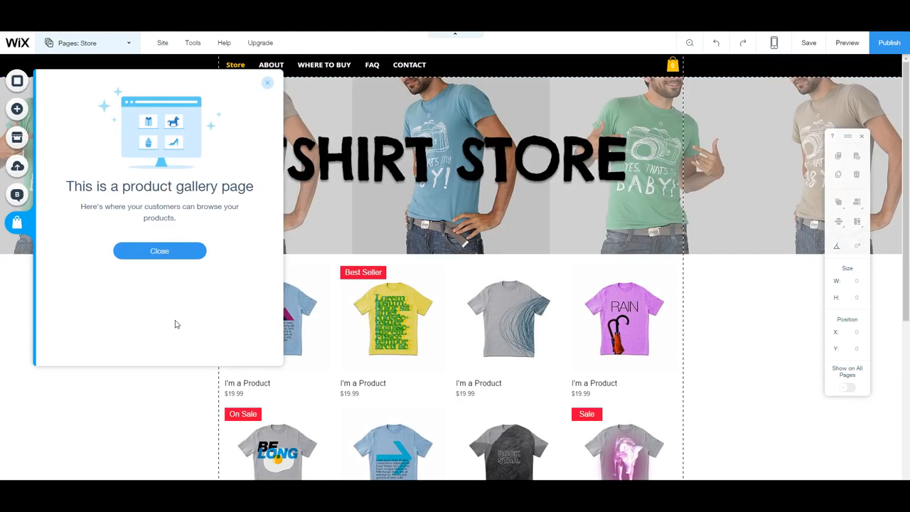
pyautogui.click(264, 84)
pyautogui.scroll(-1, 542, 338)
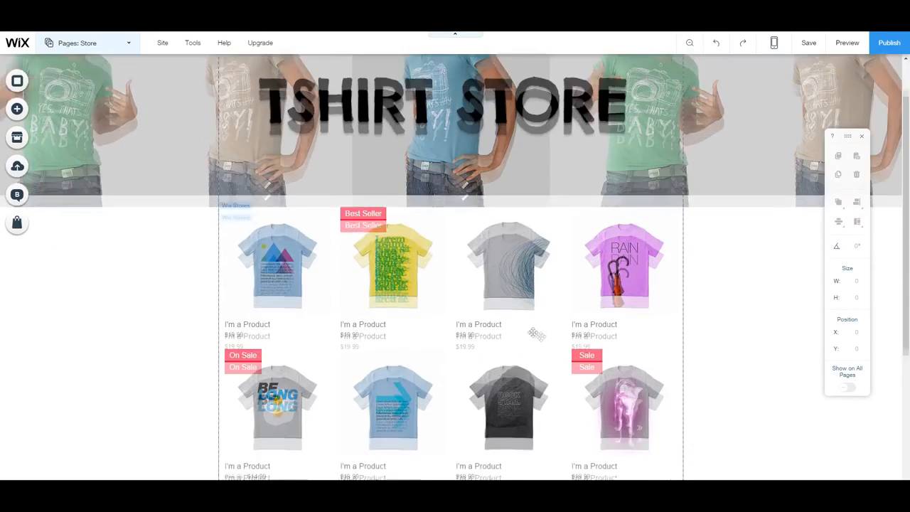
pyautogui.scroll(1, 312, 182)
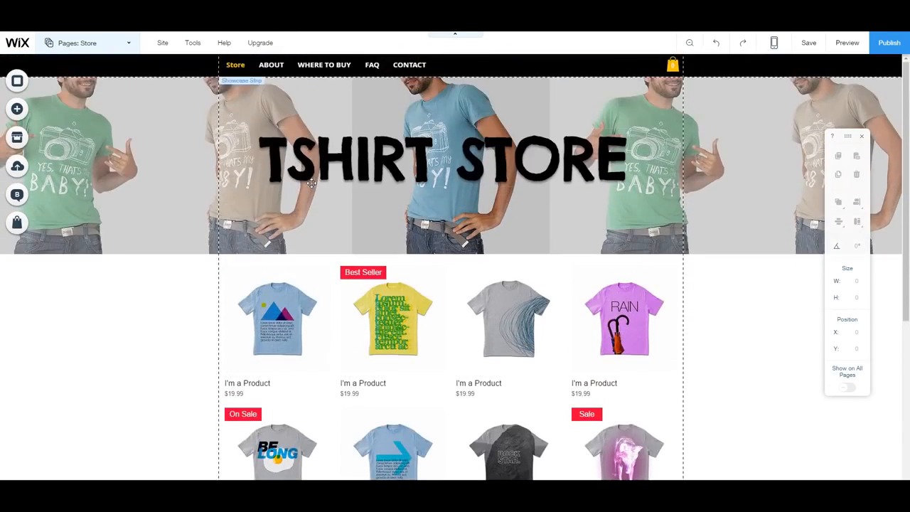
pyautogui.scroll(-1, 311, 183)
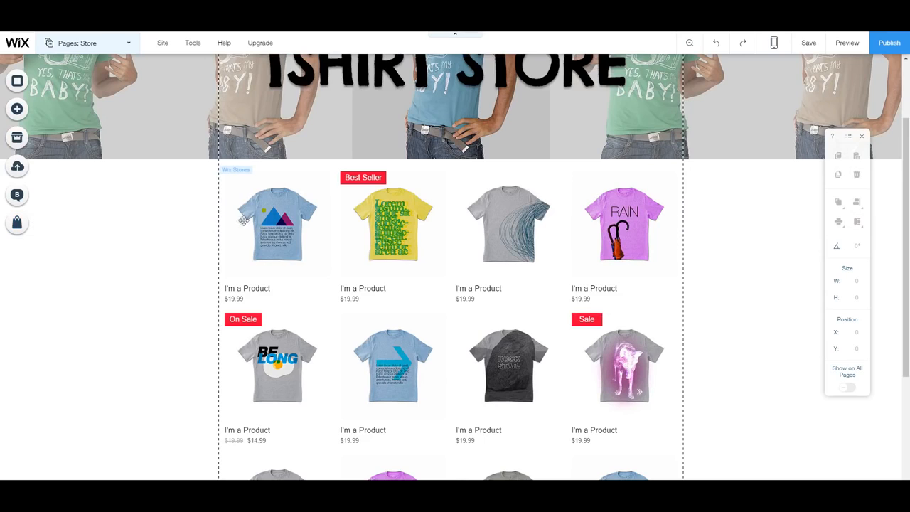
pyautogui.click(238, 201)
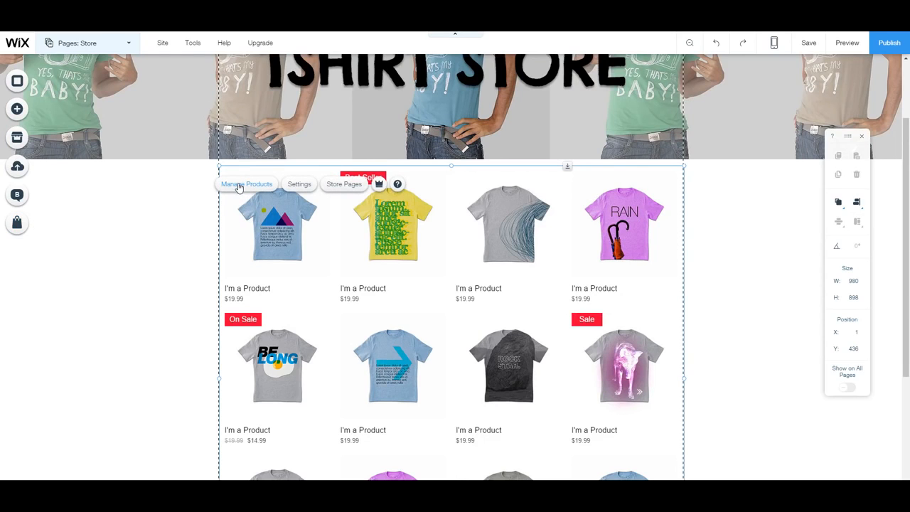
# Start a new product in Manage Products and attach the red car image.
pyautogui.click(238, 185)
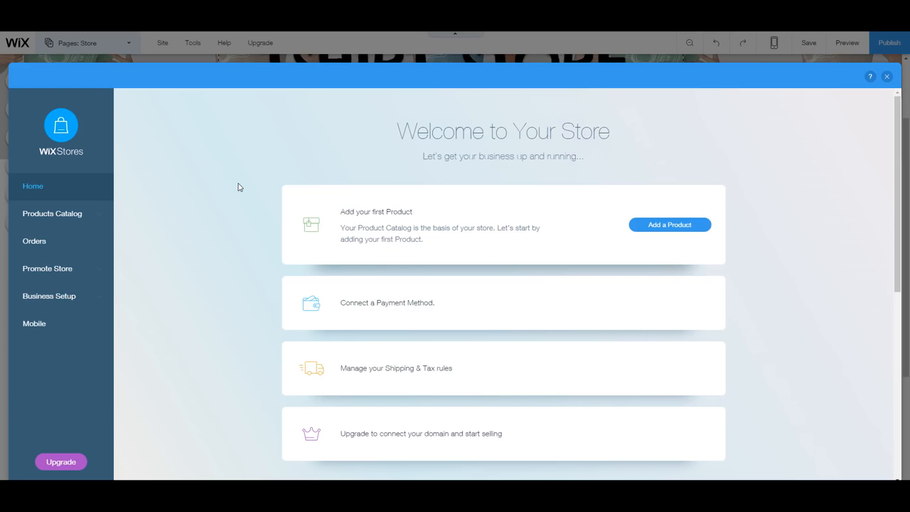
pyautogui.scroll(-1, 484, 284)
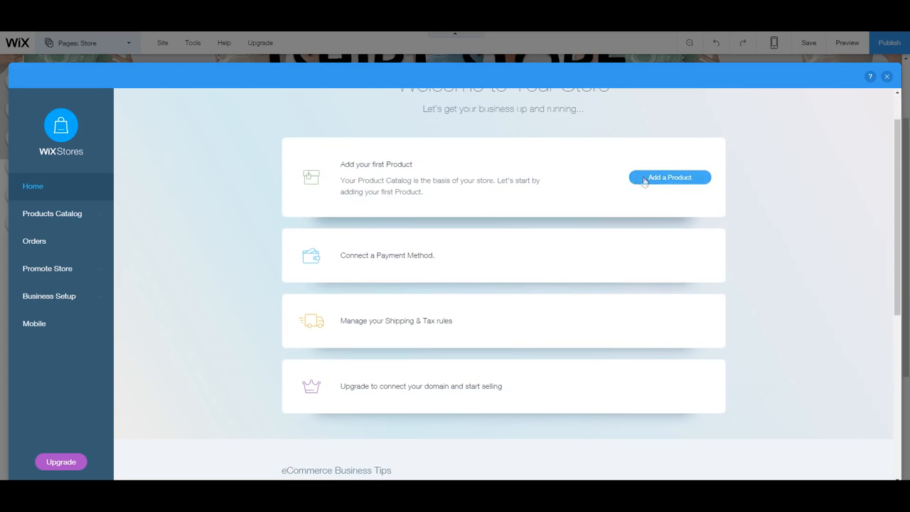
pyautogui.click(644, 178)
pyautogui.scroll(-1, 450, 327)
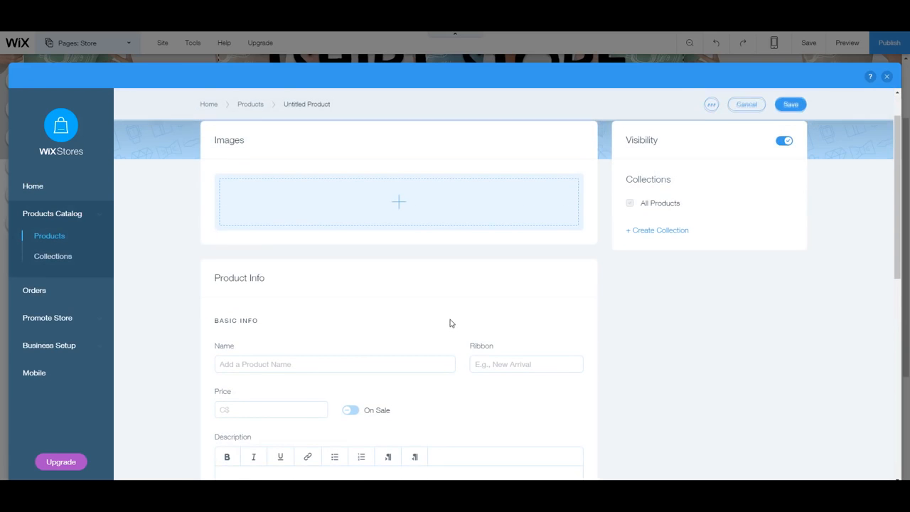
pyautogui.click(396, 201)
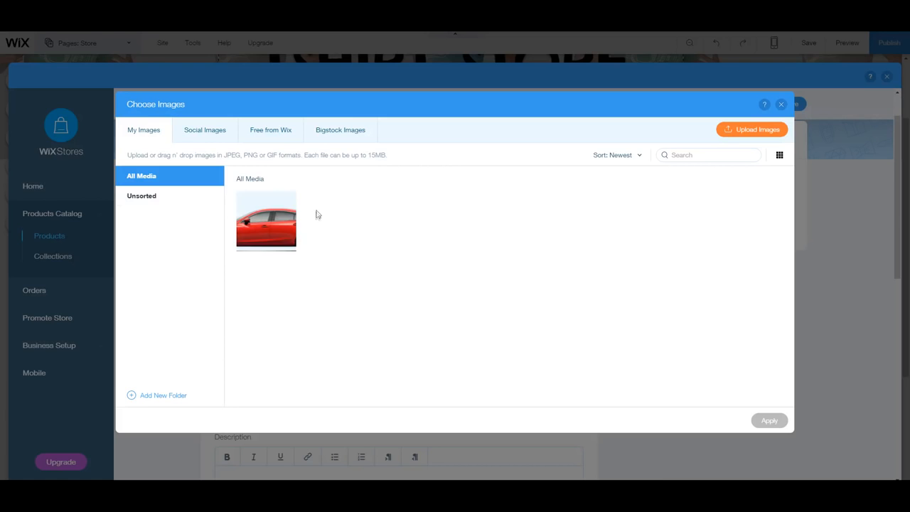
pyautogui.click(288, 215)
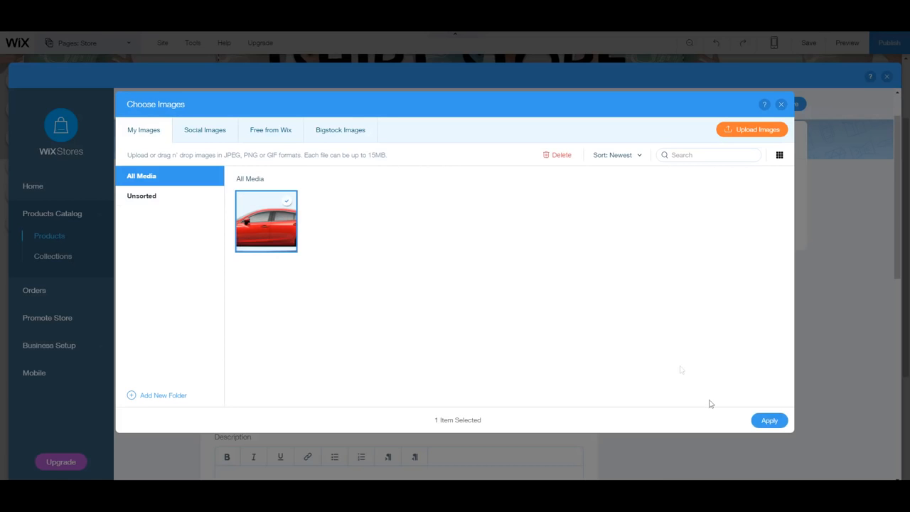
pyautogui.click(770, 420)
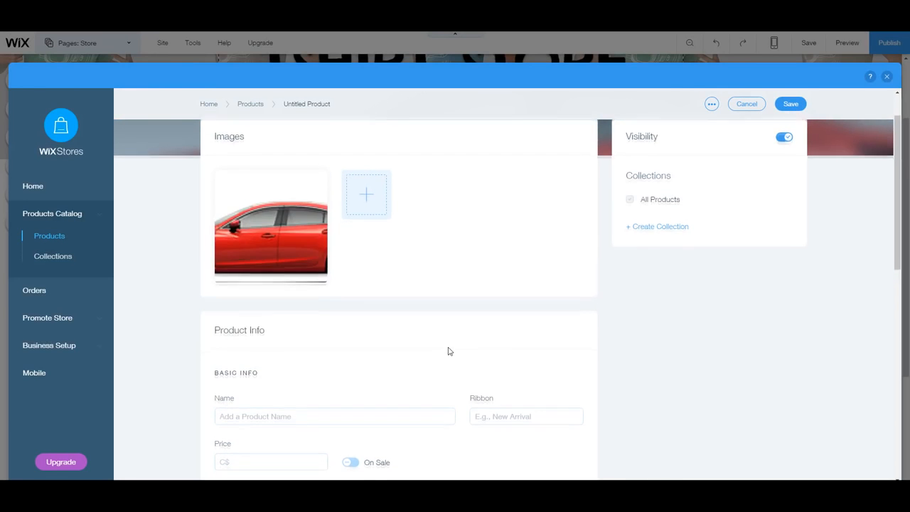
# Name the product 'Car' and give it a 'Featured!' ribbon.
pyautogui.scroll(-2, 441, 352)
pyautogui.click(274, 327)
pyautogui.scroll(-2, 341, 352)
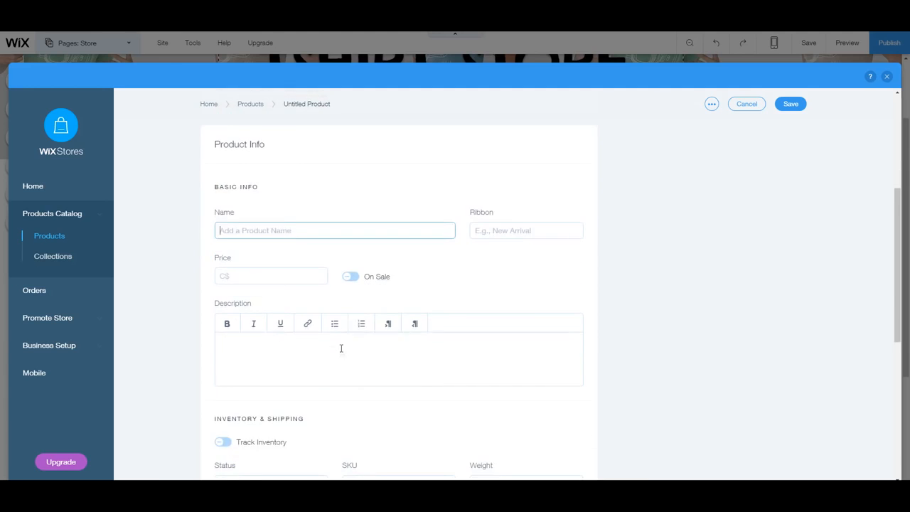
pyautogui.write('Car')
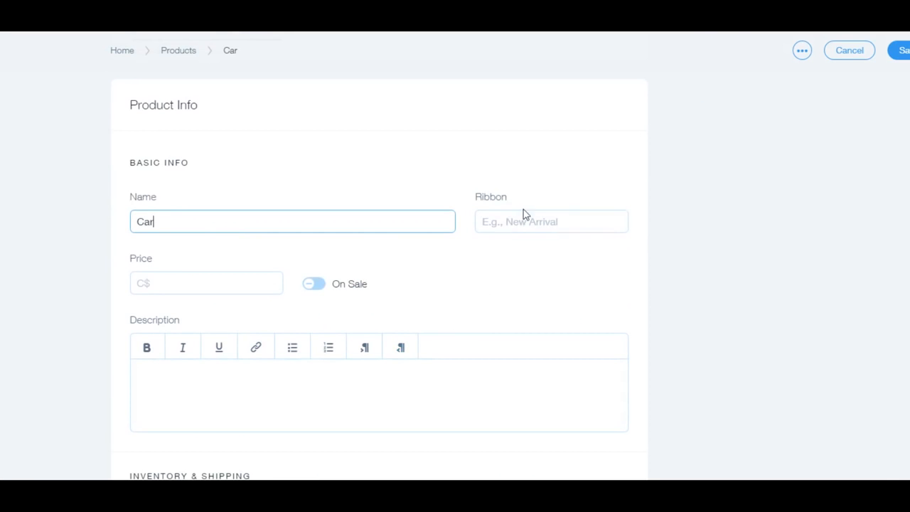
pyautogui.click(504, 215)
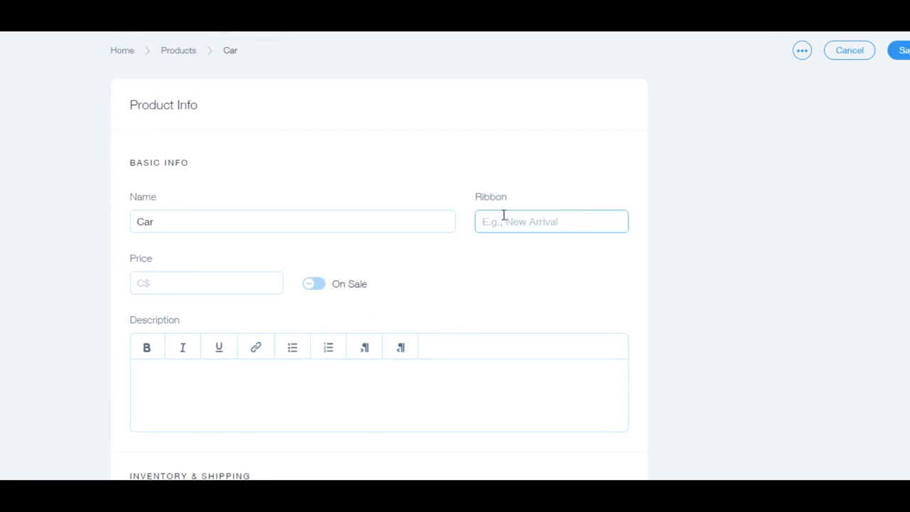
pyautogui.write('Featured!')
# Set the product price to C$10 and the description to 'Car!'.
pyautogui.scroll(-2, 236, 387)
pyautogui.click(166, 161)
pyautogui.write('109')
pyautogui.click(221, 235)
pyautogui.write('Car!')
# Leave inventory tracking off with the stock status kept as In stock.
pyautogui.scroll(-1, 285, 372)
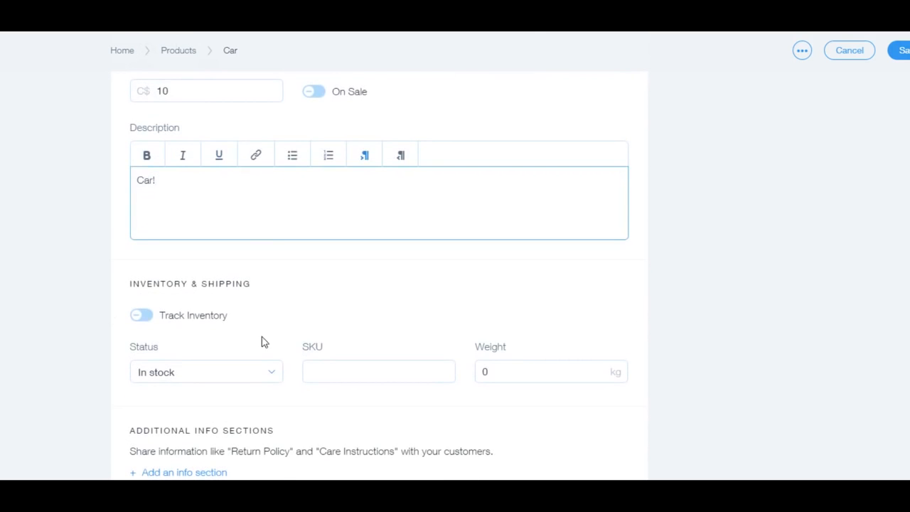
pyautogui.click(140, 316)
pyautogui.click(145, 322)
pyautogui.scroll(-1, 167, 322)
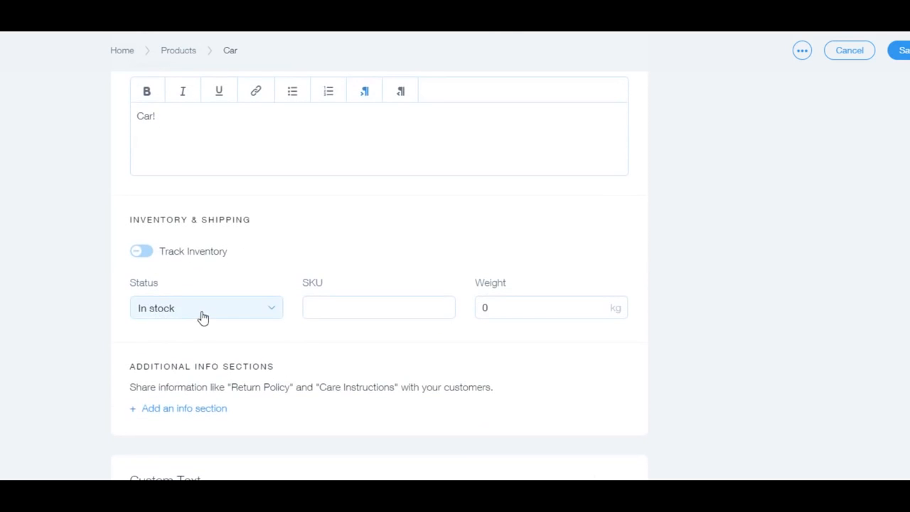
pyautogui.click(202, 319)
pyautogui.click(230, 336)
# Fill in the SKU field and a 10 kg weight, then save the Car product.
pyautogui.click(391, 297)
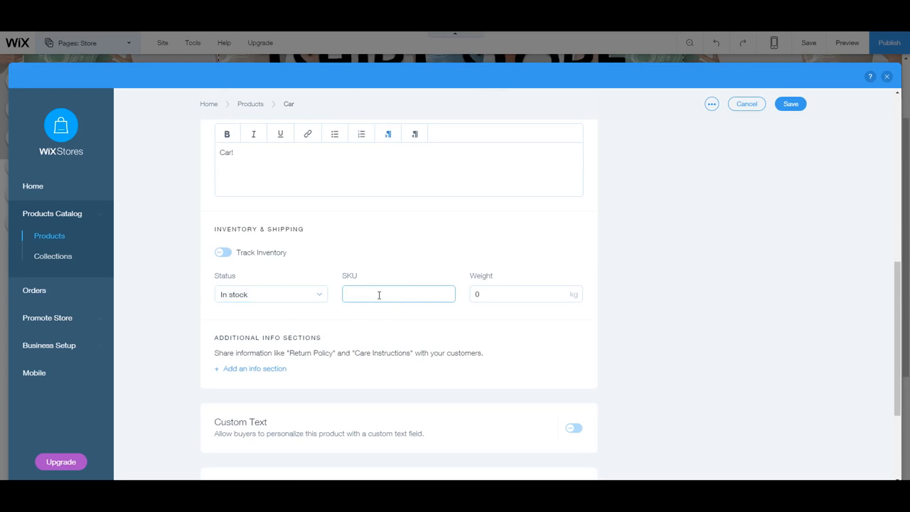
pyautogui.scroll(-2, 384, 288)
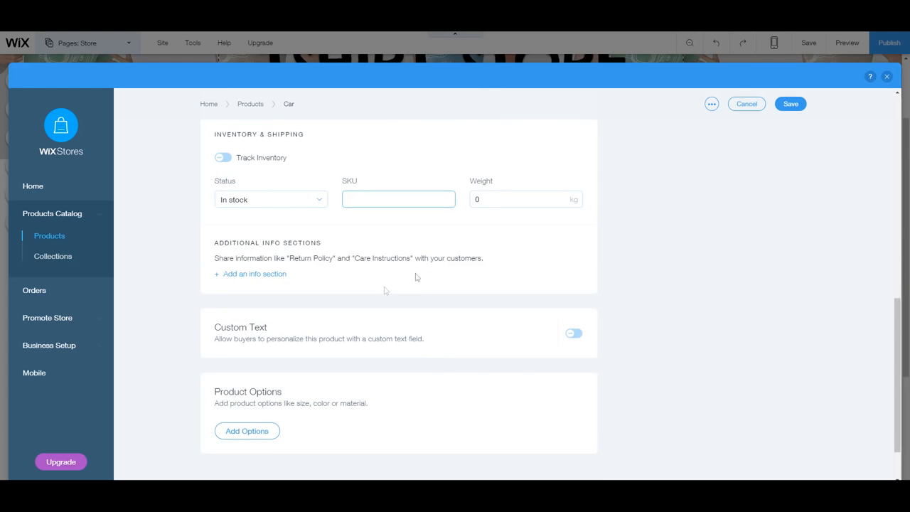
pyautogui.click(501, 201)
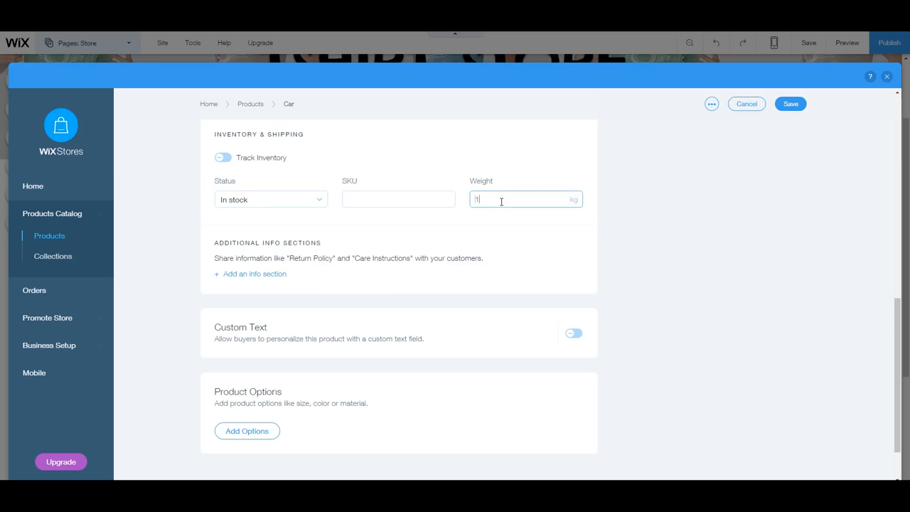
pyautogui.click(546, 252)
pyautogui.scroll(3, 420, 293)
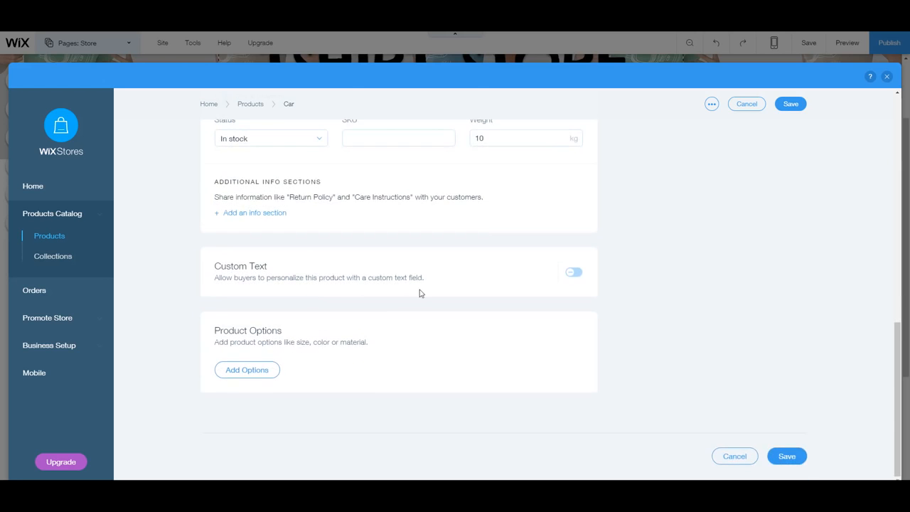
pyautogui.scroll(5, 416, 290)
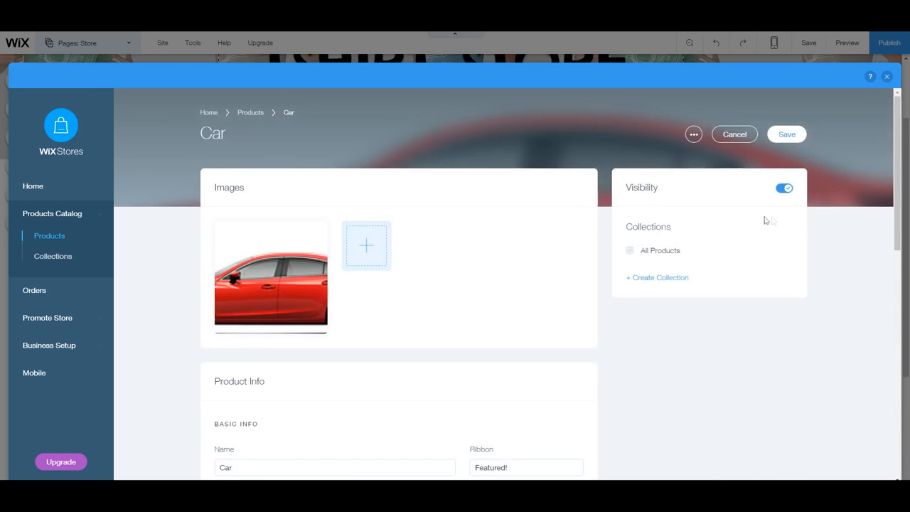
pyautogui.scroll(-2, 754, 249)
pyautogui.scroll(-6, 754, 213)
pyautogui.click(788, 104)
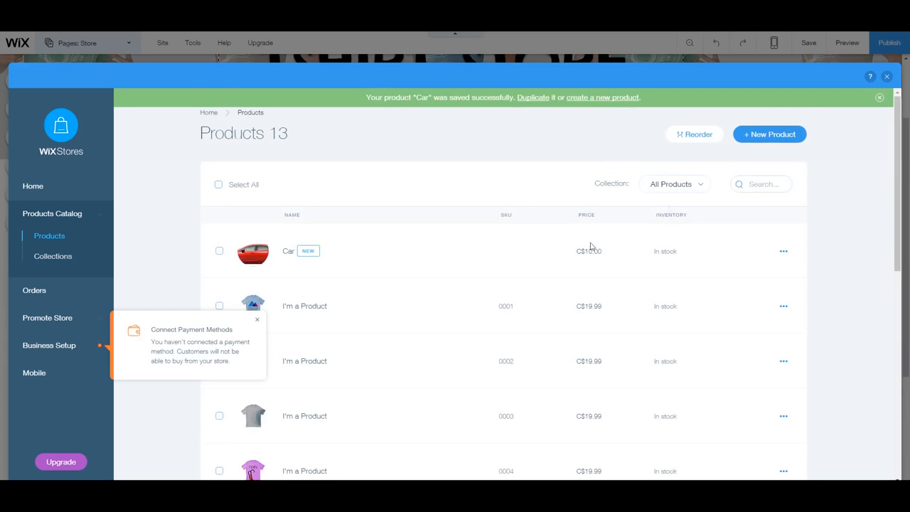
# Create a new product collection and select part of its 'Collection1' title.
pyautogui.scroll(-6, 423, 293)
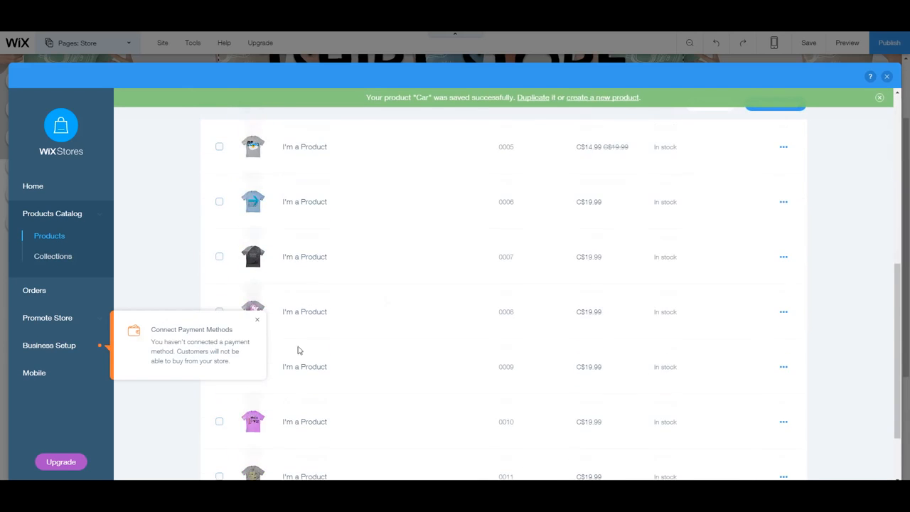
pyautogui.scroll(5, 451, 353)
pyautogui.scroll(-3, 454, 353)
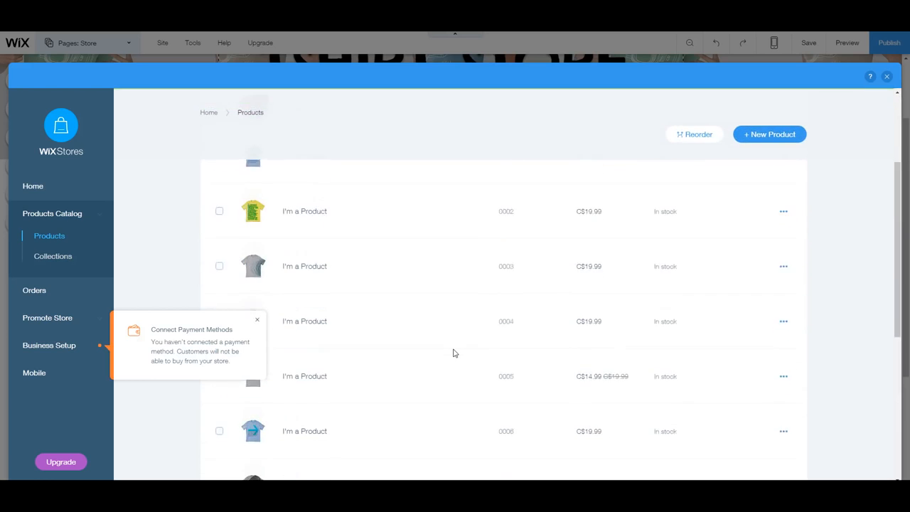
pyautogui.scroll(3, 453, 353)
pyautogui.scroll(-5, 453, 351)
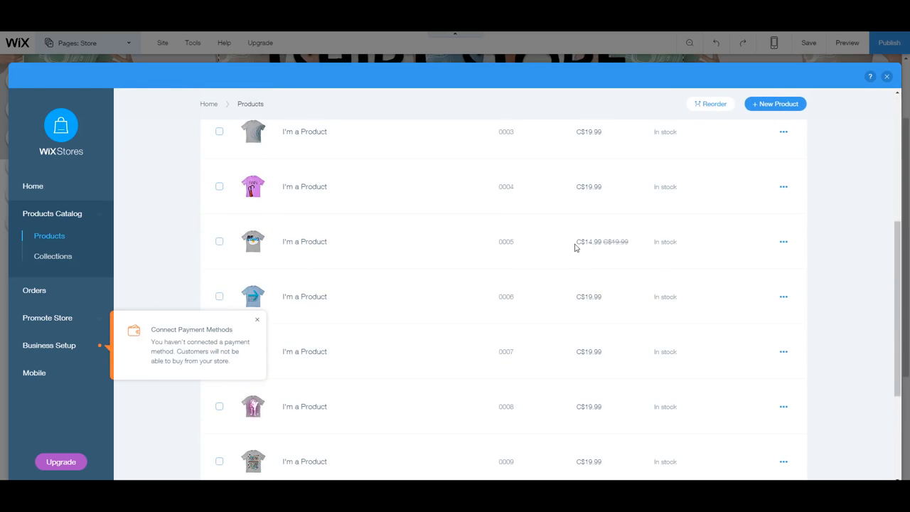
pyautogui.scroll(2, 602, 238)
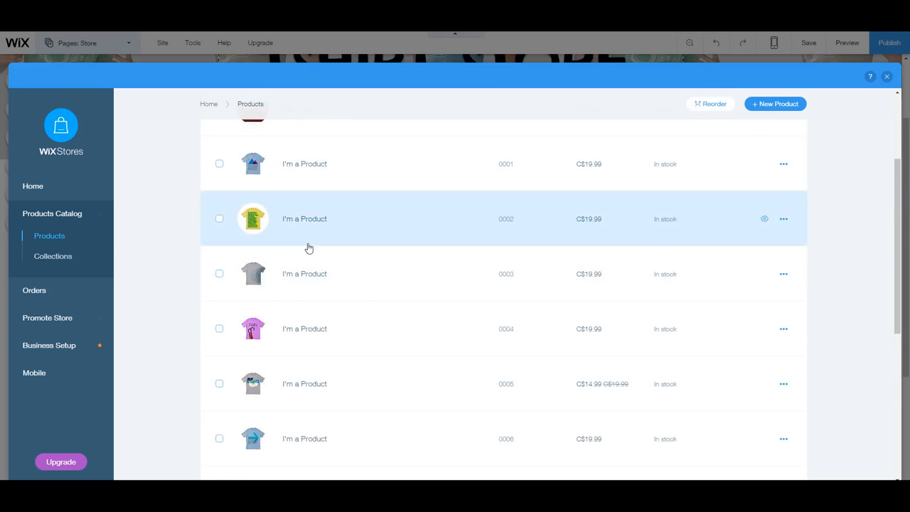
pyautogui.click(60, 257)
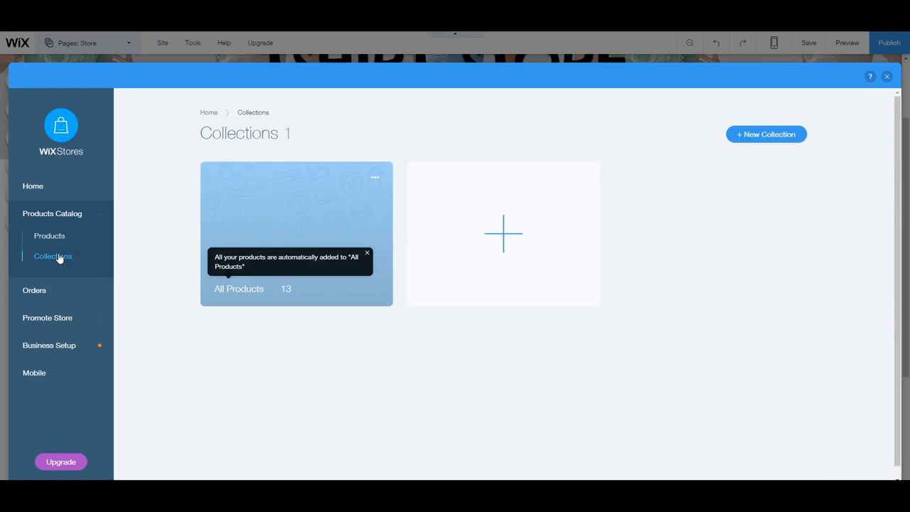
pyautogui.click(525, 238)
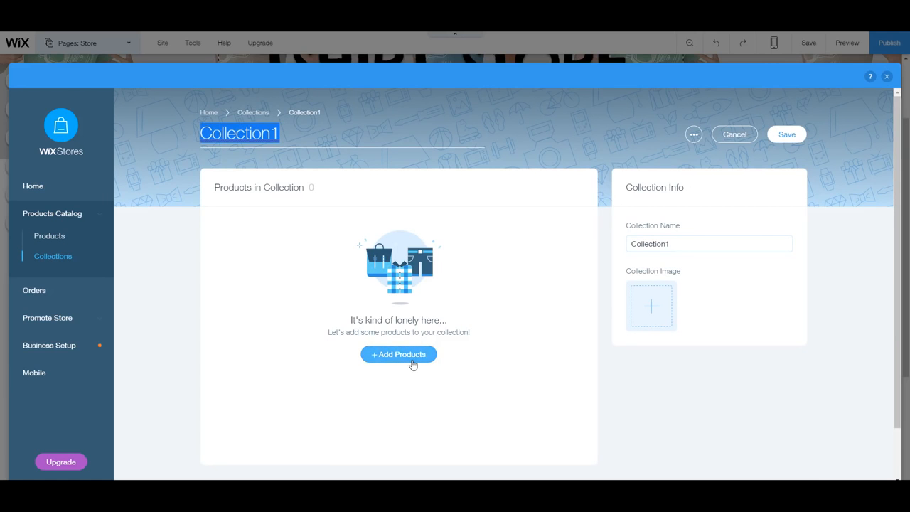
pyautogui.click(251, 134)
pyautogui.moveTo(290, 135); pyautogui.dragTo(219, 140)
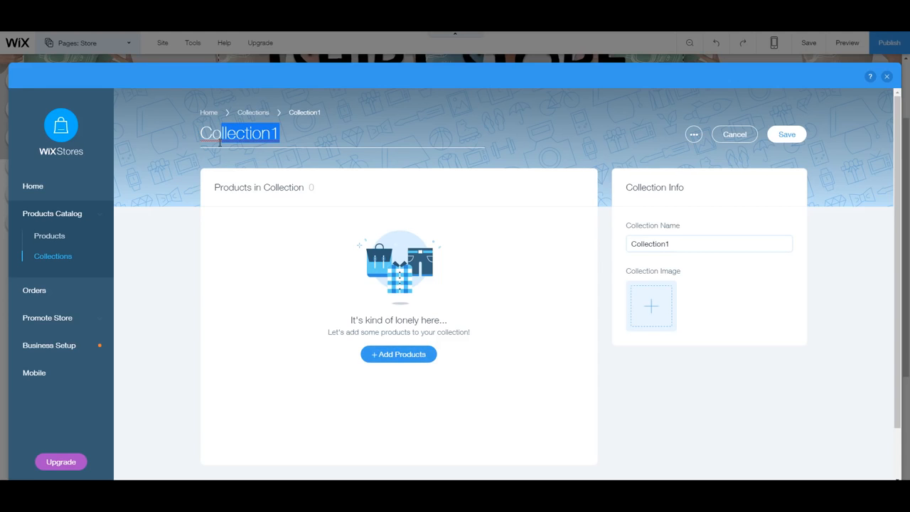
# Browse Orders, Promote Store and Business Setup, then go to Add Payment Method.
pyautogui.click(71, 289)
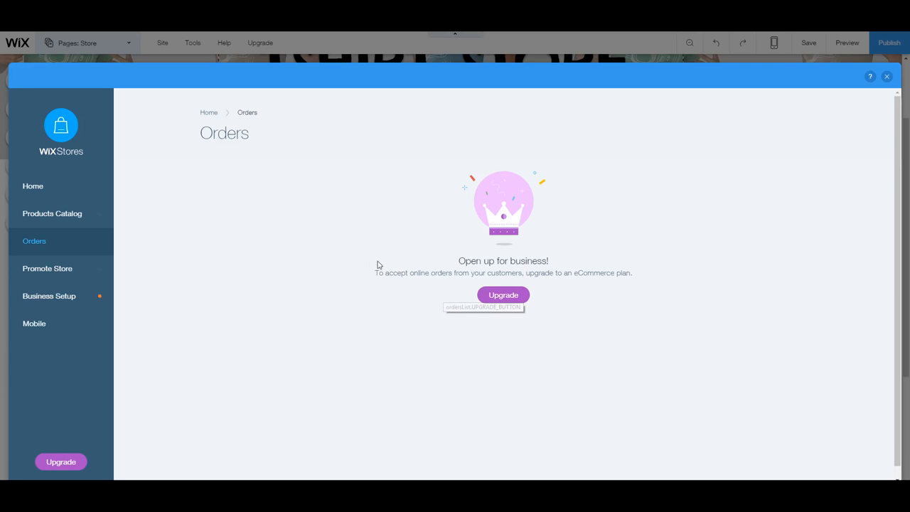
pyautogui.click(82, 271)
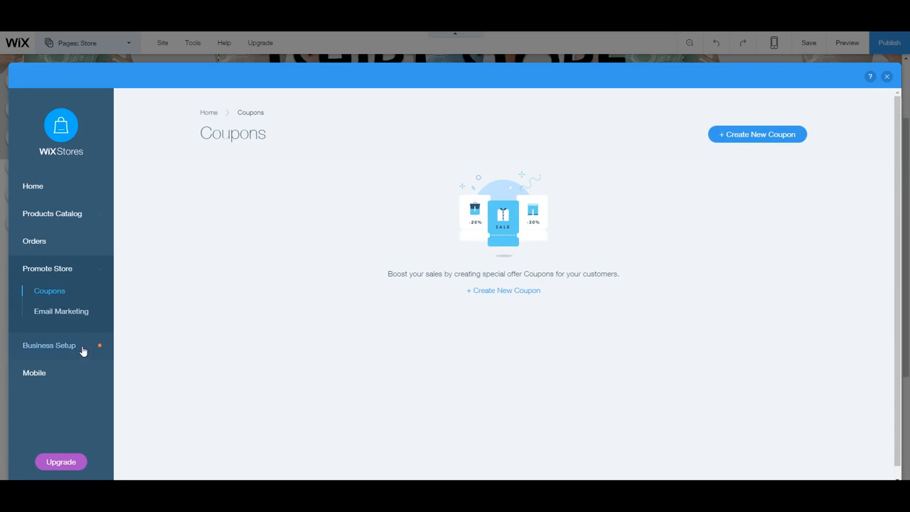
pyautogui.click(82, 348)
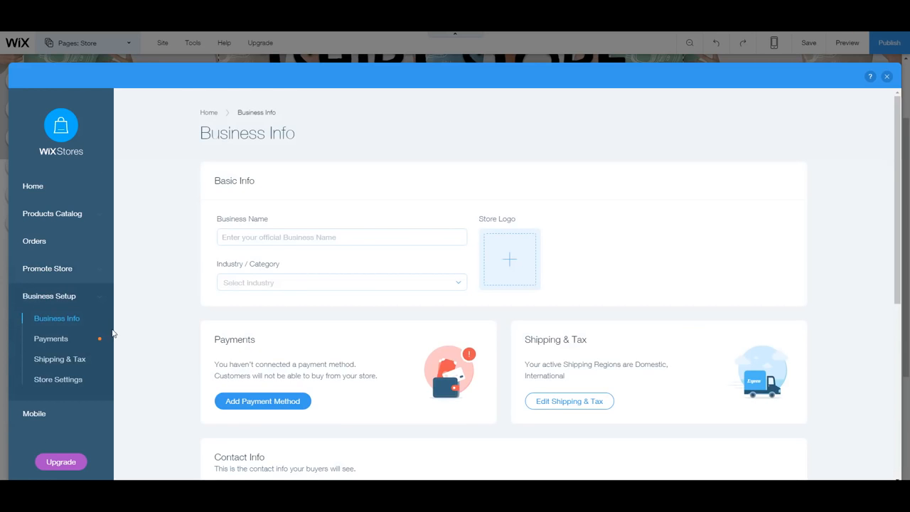
pyautogui.scroll(-2, 299, 352)
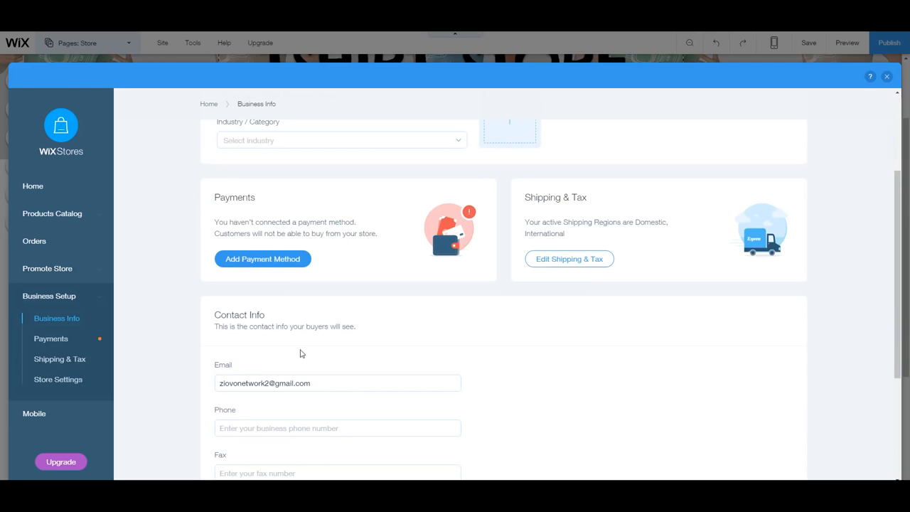
pyautogui.scroll(-1, 321, 351)
pyautogui.scroll(2, 321, 352)
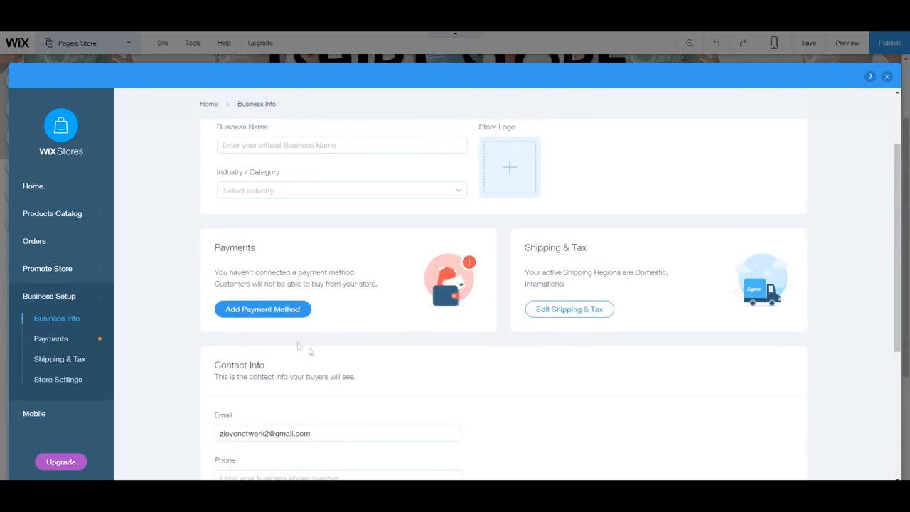
pyautogui.click(277, 315)
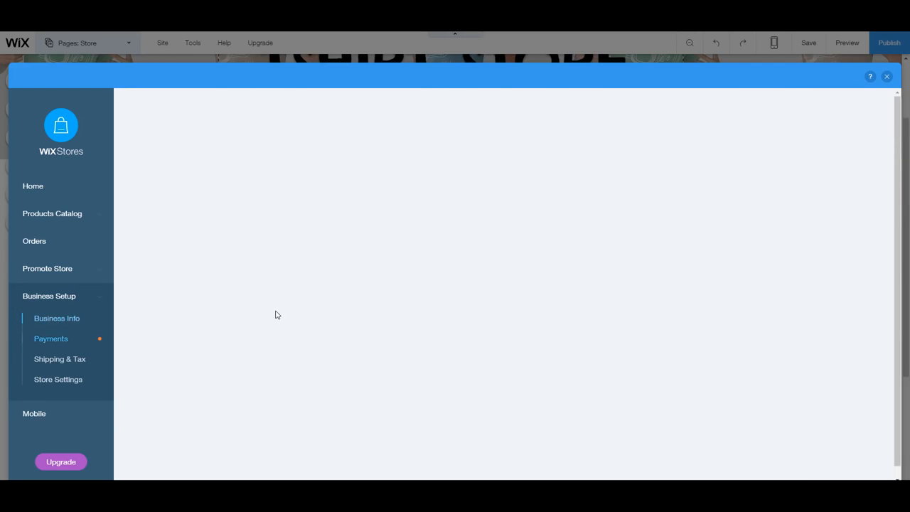
pyautogui.scroll(-2, 361, 336)
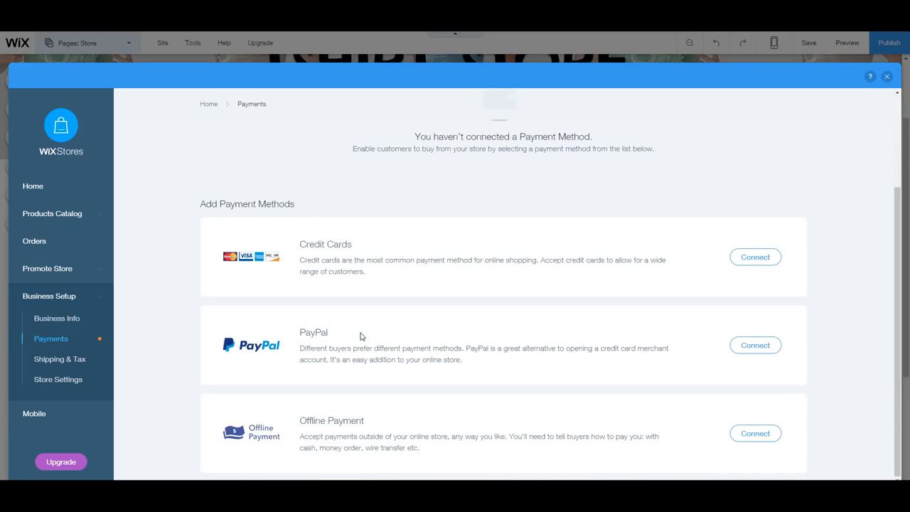
# Close the store dashboard and save the site's changes.
pyautogui.click(887, 76)
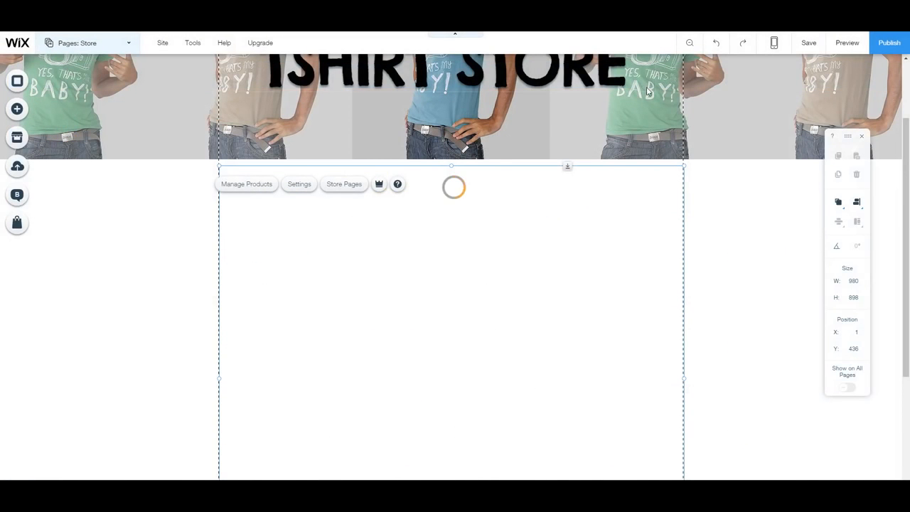
pyautogui.scroll(-1, 275, 187)
pyautogui.scroll(2, 431, 299)
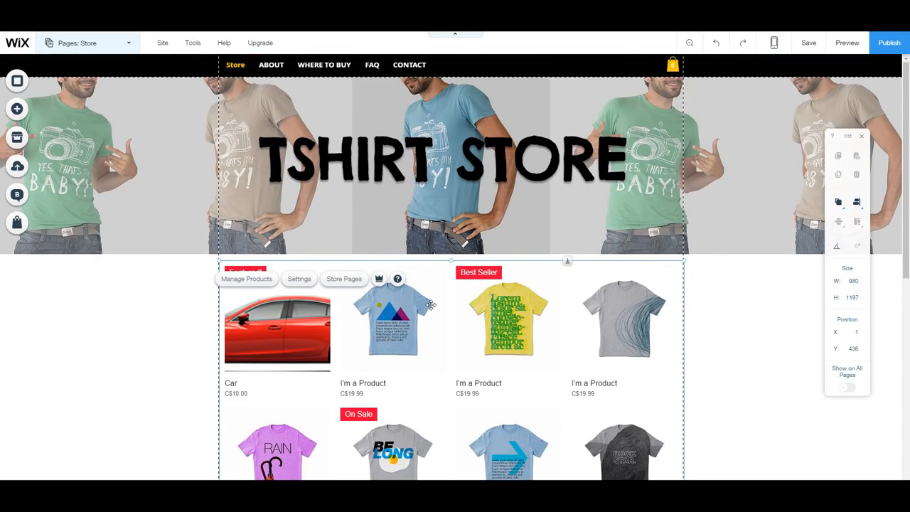
pyautogui.click(809, 43)
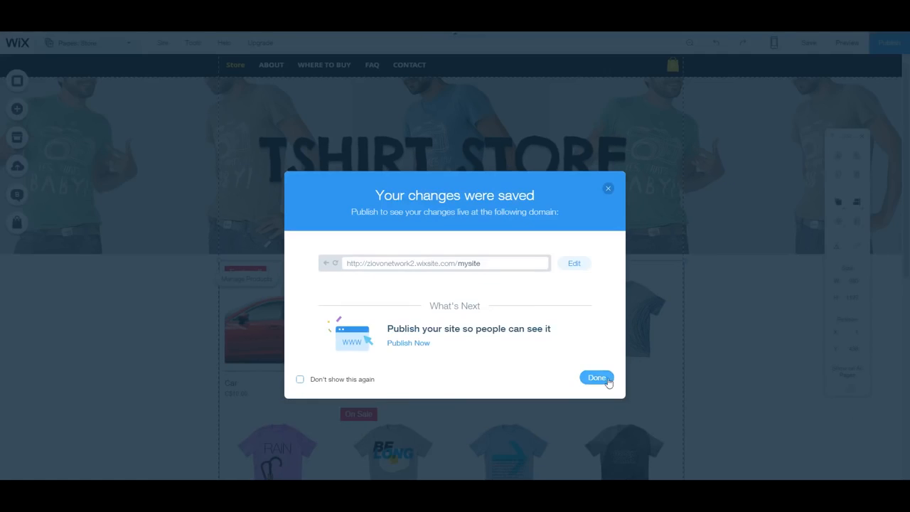
pyautogui.click(597, 378)
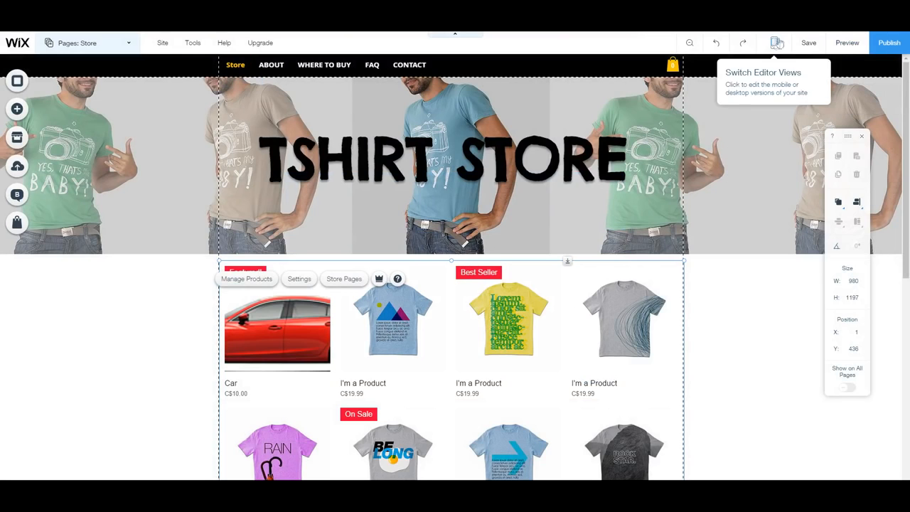
# Check the mobile layout, then publish the site live.
pyautogui.moveTo(776, 44)
pyautogui.click(588, 105)
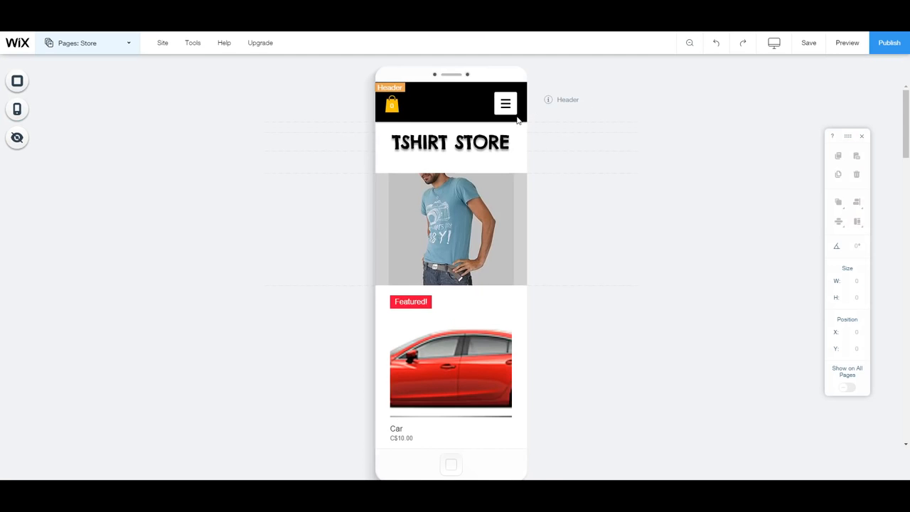
pyautogui.scroll(-3, 444, 313)
pyautogui.scroll(3, 443, 313)
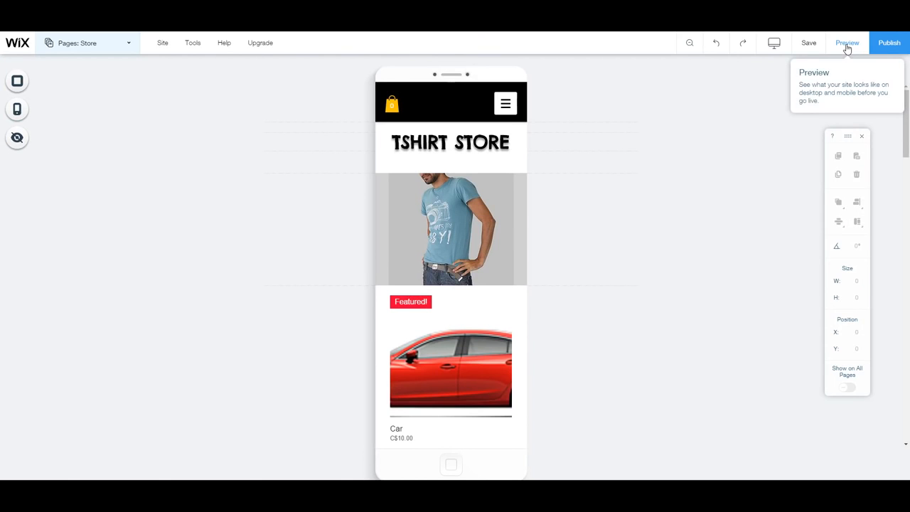
pyautogui.click(882, 44)
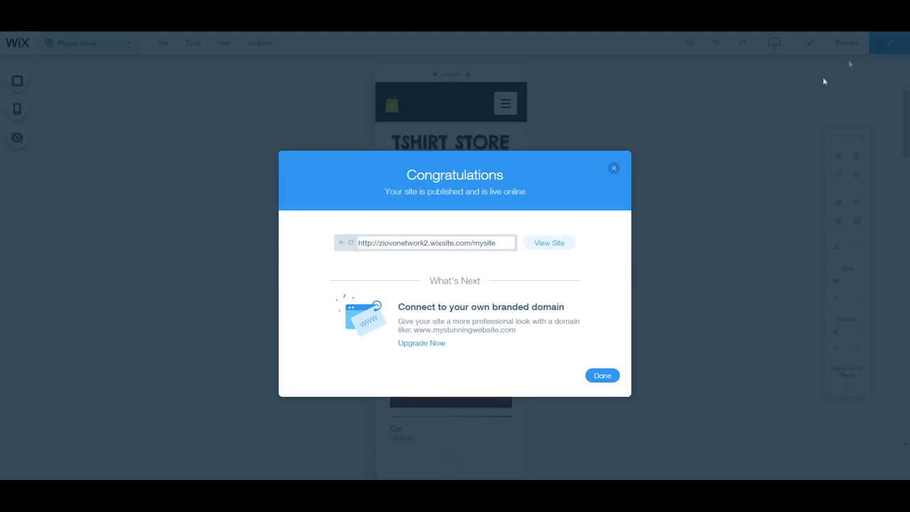
# View the published TSHIRT STORE site and scroll through its product grid.
pyautogui.click(552, 244)
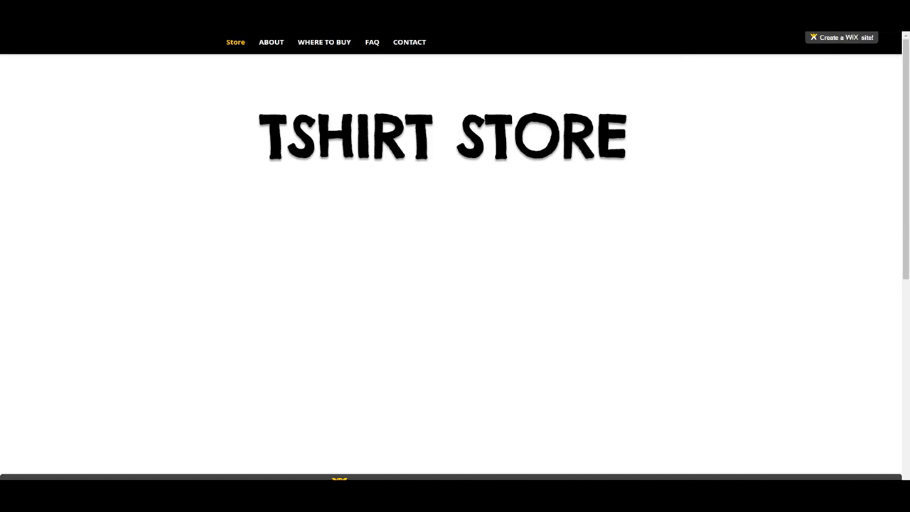
pyautogui.scroll(-3, 575, 220)
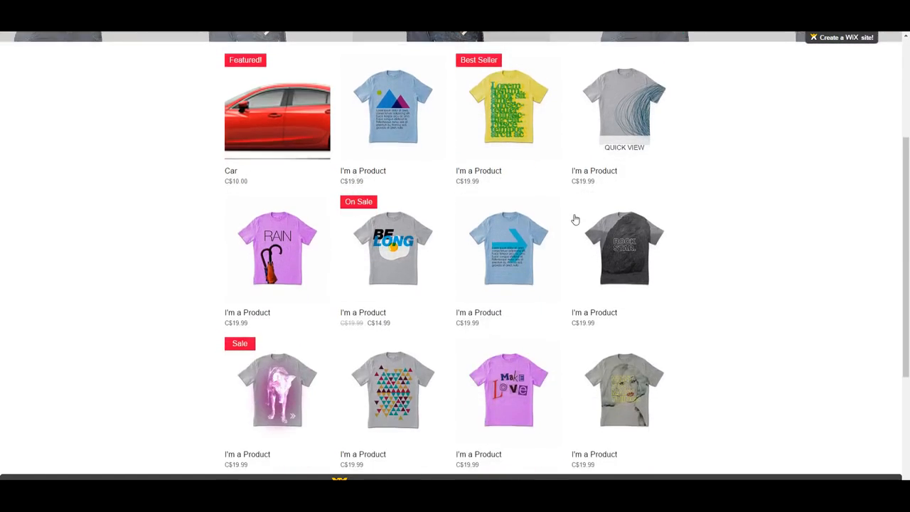
pyautogui.scroll(-3, 575, 220)
pyautogui.scroll(6, 574, 220)
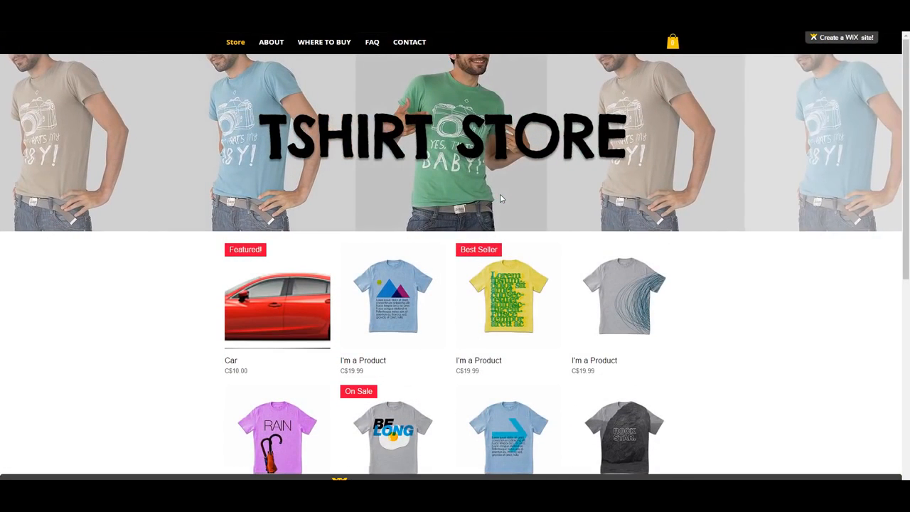